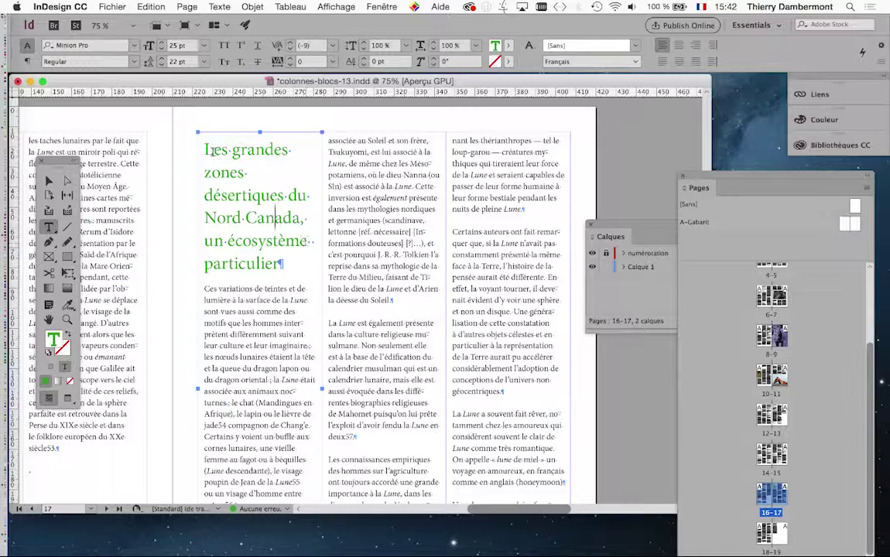
# Place the text cursor in the green title and show the Paragraph Styles panel beside it
pyautogui.moveTo(230, 166); pyautogui.dragTo(223, 172)
pyautogui.click(223, 172)
pyautogui.click(219, 7)
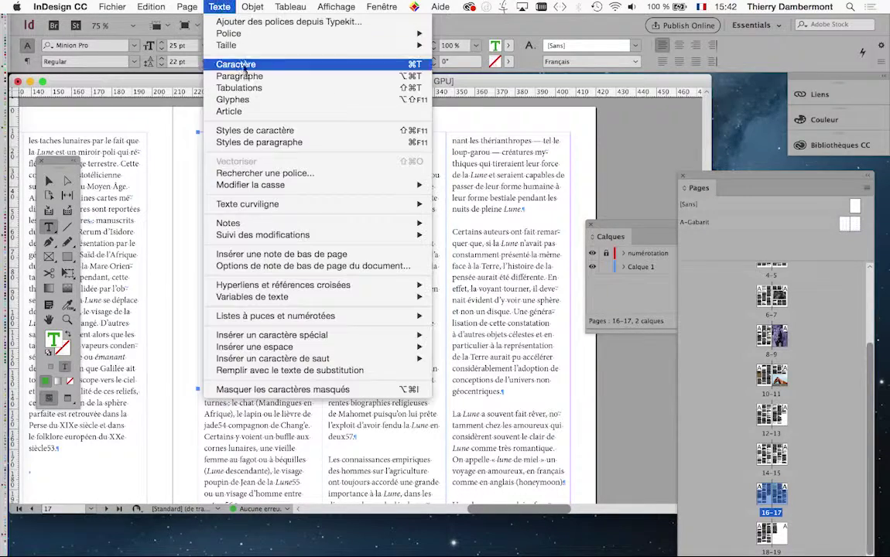
pyautogui.click(259, 142)
pyautogui.moveTo(473, 301); pyautogui.dragTo(456, 130)
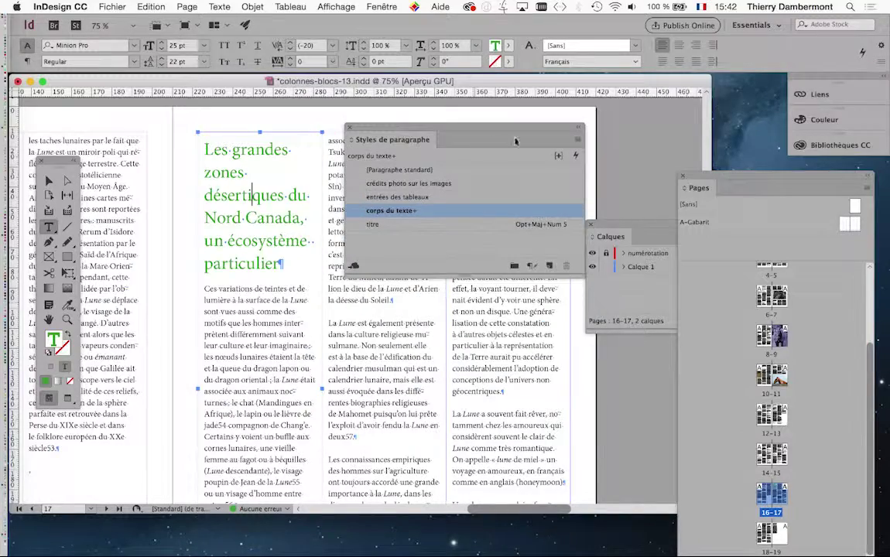
pyautogui.click(577, 140)
pyautogui.click(619, 147)
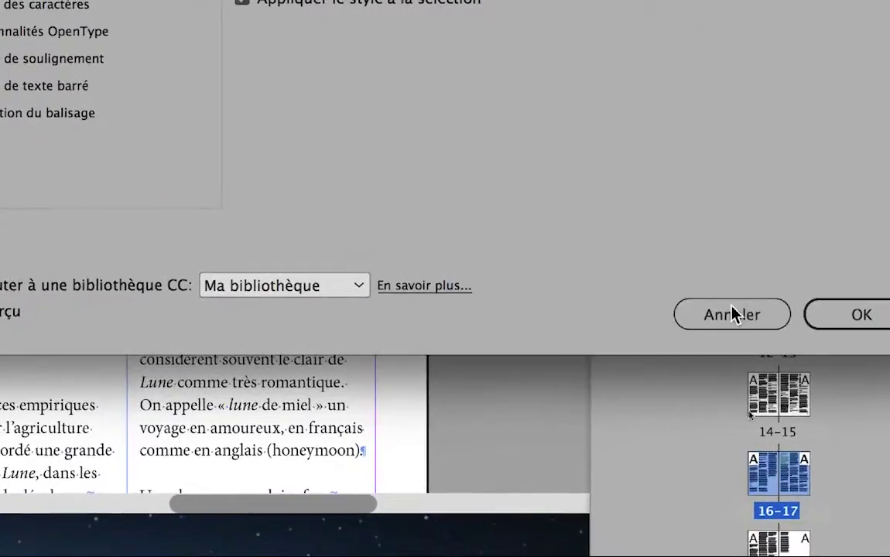
pyautogui.click(799, 443)
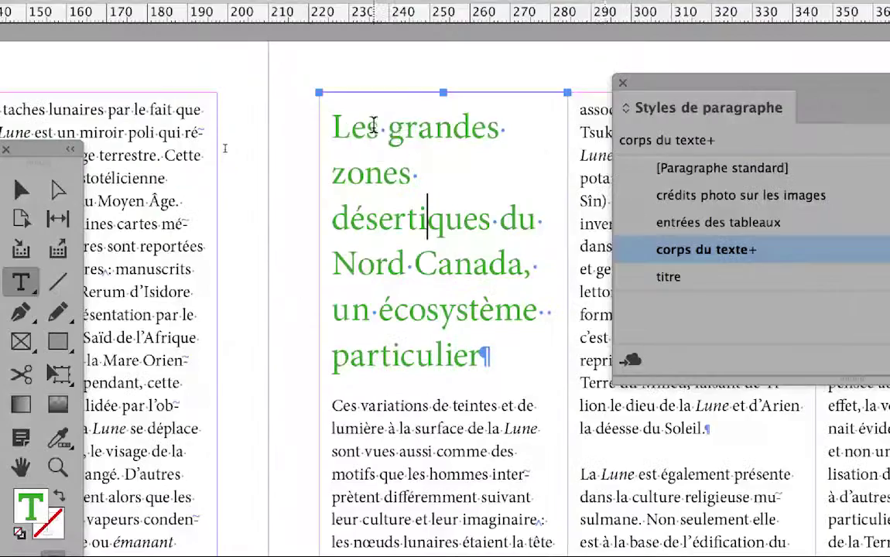
# Select the whole green title paragraph, from "Les grandes" to the paragraph mark after "particulier"
pyautogui.click(348, 126)
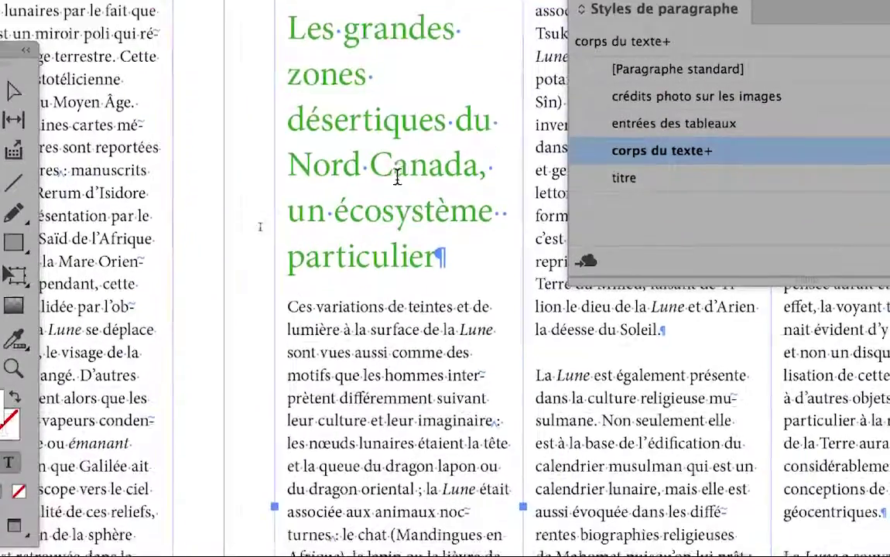
pyautogui.keyDown('shift'); pyautogui.click(397, 178); pyautogui.keyUp('shift')
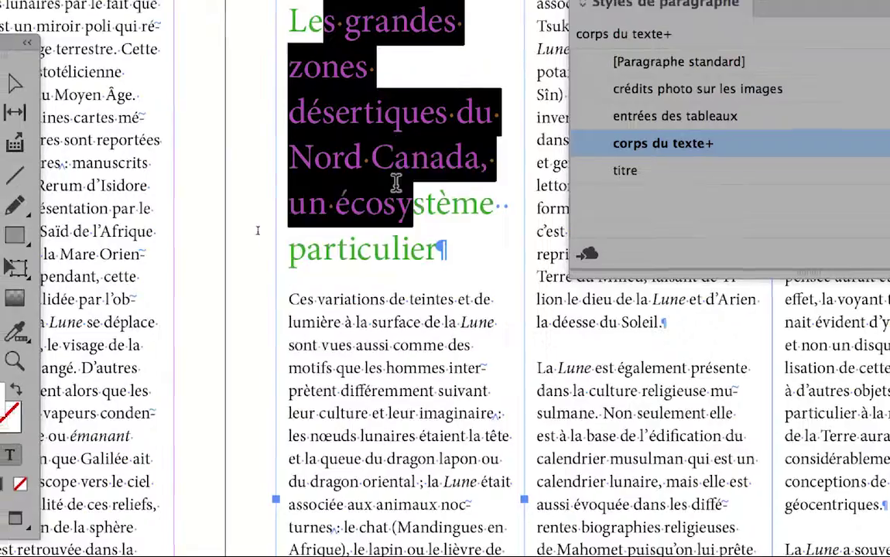
pyautogui.click(364, 96)
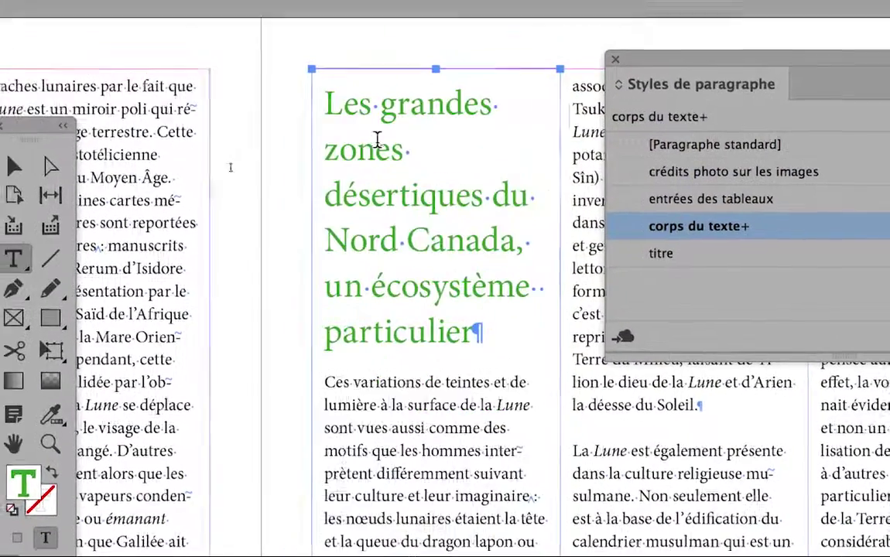
pyautogui.press('super+Up')
pyautogui.hotkey('shift', 'Right')
pyautogui.press('super+shift+Down')
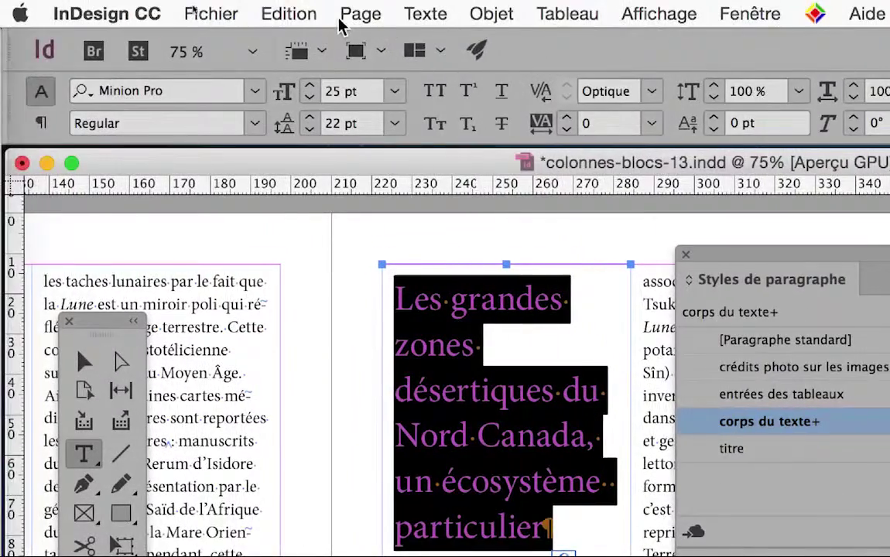
# Show the Character panel and arrange it and the Paragraph Styles panel so the selected title stays uncovered
pyautogui.click(425, 13)
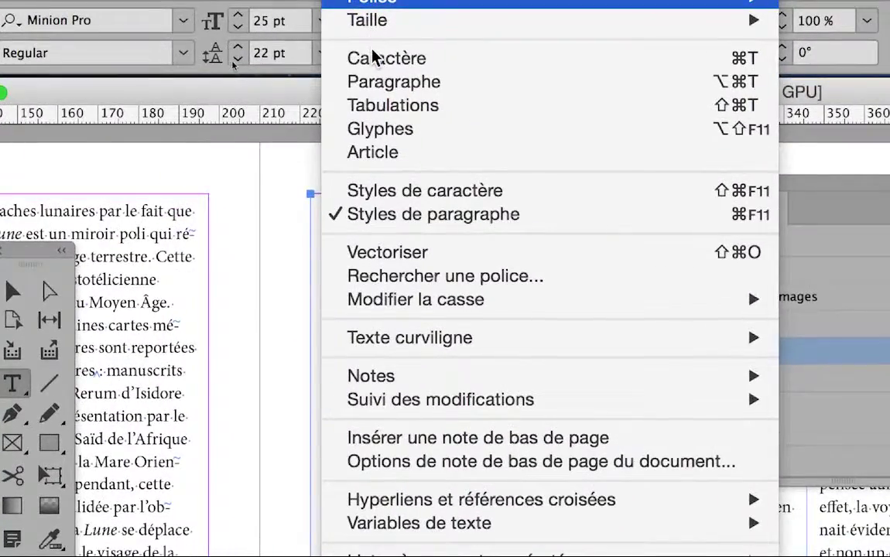
pyautogui.click(374, 58)
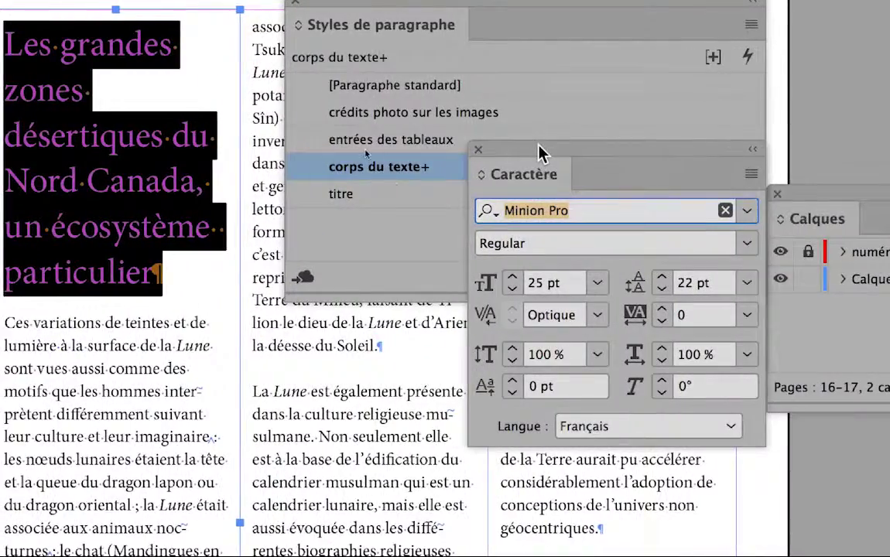
pyautogui.moveTo(539, 152); pyautogui.dragTo(329, 66)
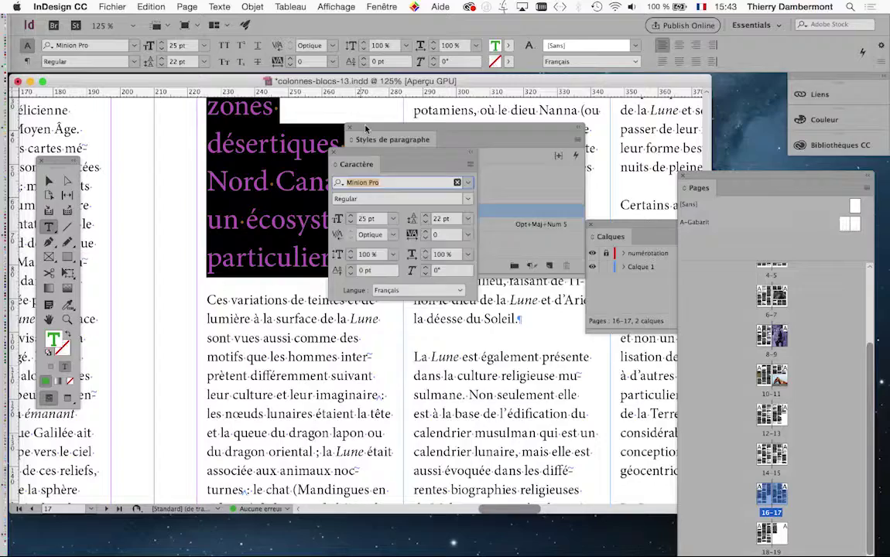
pyautogui.moveTo(367, 128); pyautogui.dragTo(361, 378)
pyautogui.moveTo(325, 142); pyautogui.dragTo(449, 115)
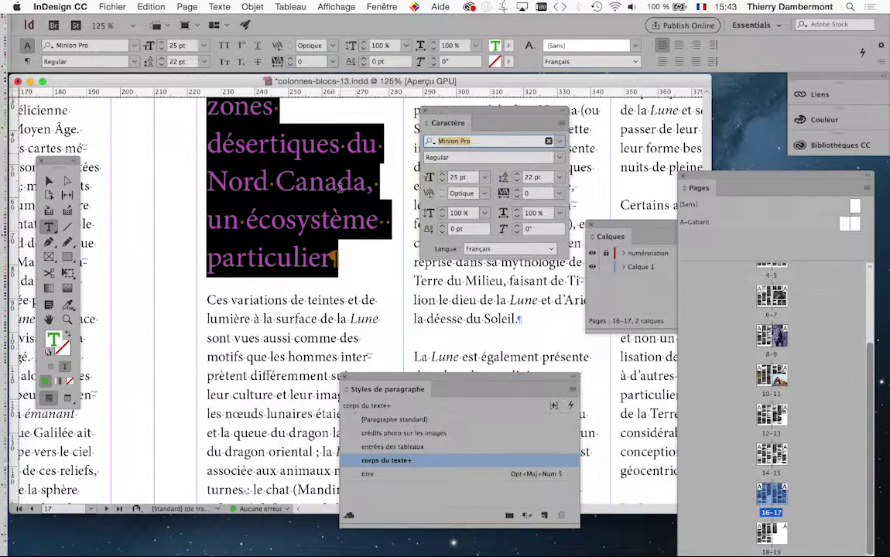
pyautogui.scroll(3, 341, 187)
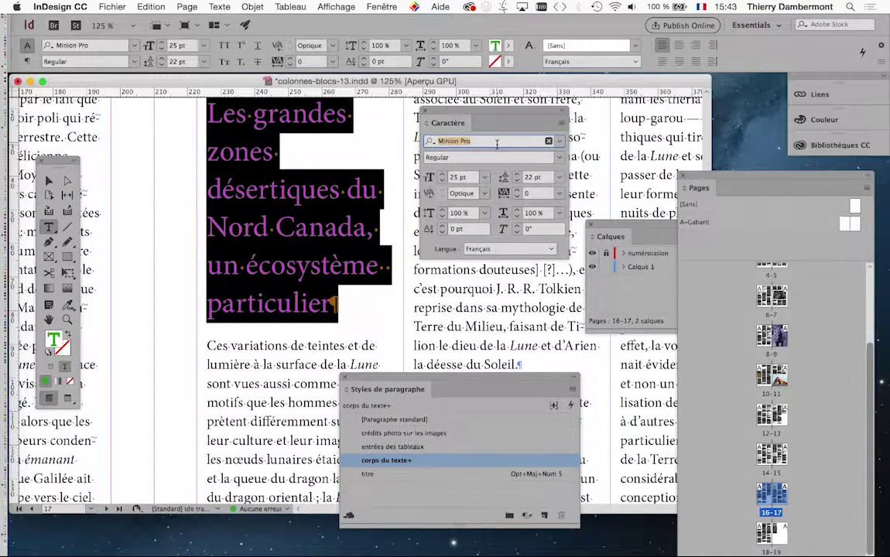
# Set the selected title's font to Helvetica Regular
pyautogui.write('arial')
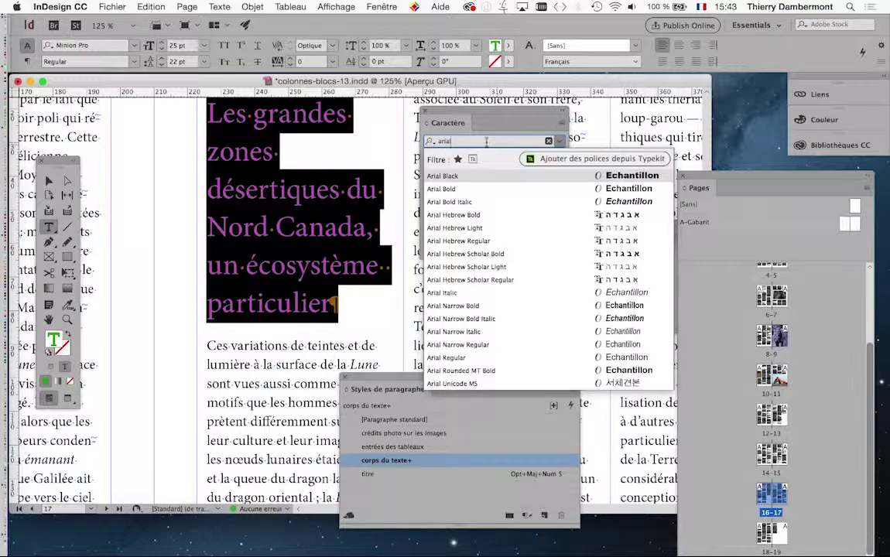
pyautogui.write('helve')
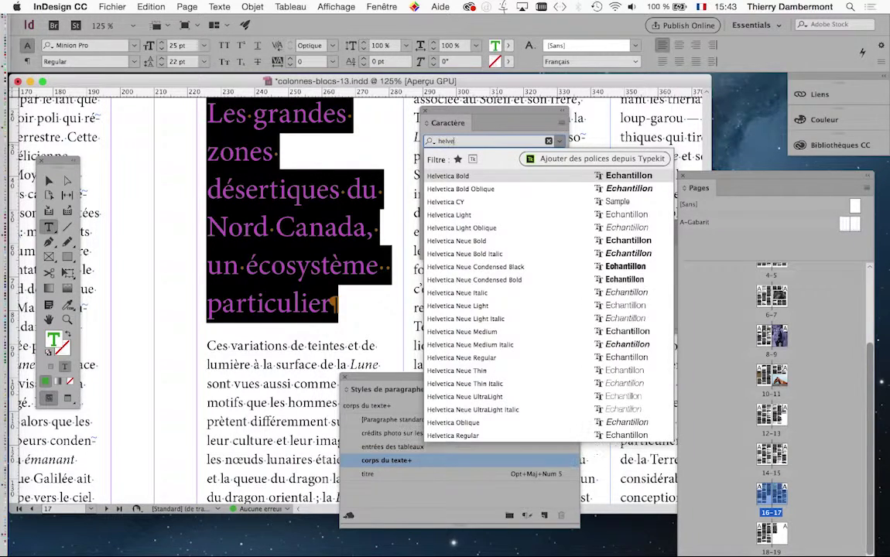
pyautogui.write('t')
pyautogui.click(460, 176)
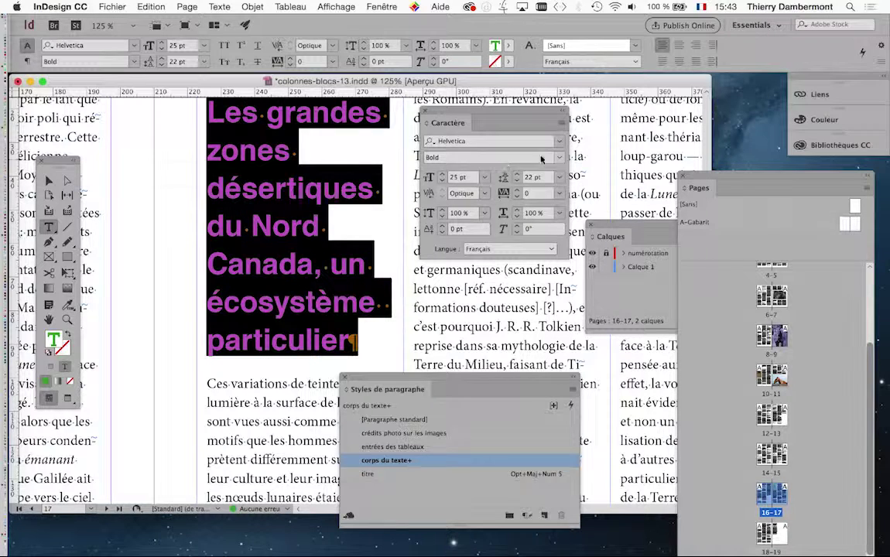
pyautogui.click(558, 160)
pyautogui.click(488, 194)
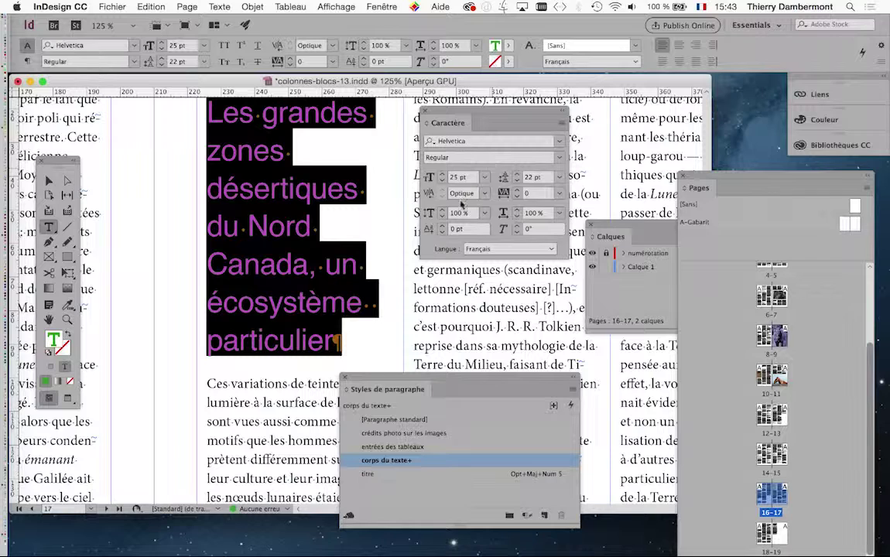
# Reduce the title's font size to 23 pt and its leading to 17 pt
pyautogui.click(441, 180)
pyautogui.click(441, 180)
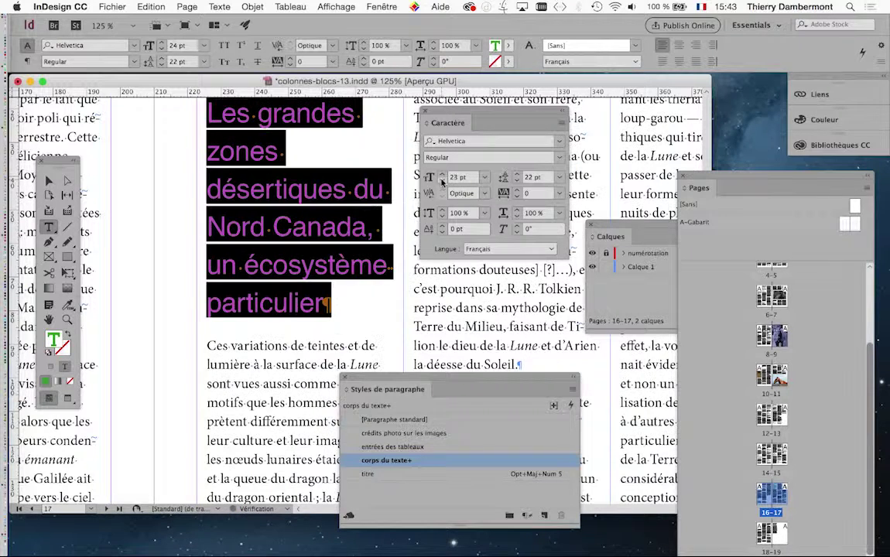
pyautogui.click(517, 181)
# Show the Paragraph panel, turn off baseline grid alignment for the title, and place the panel clear of the text
pyautogui.click(219, 7)
pyautogui.click(240, 74)
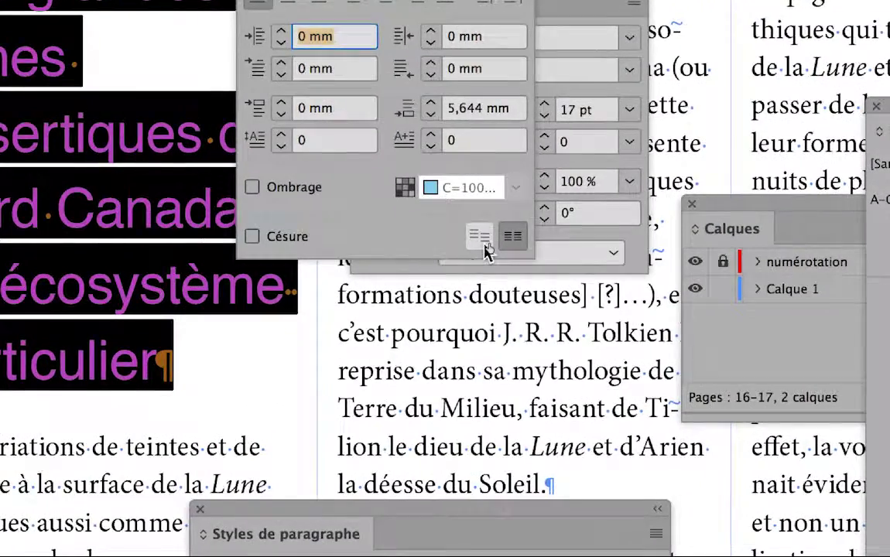
pyautogui.click(480, 237)
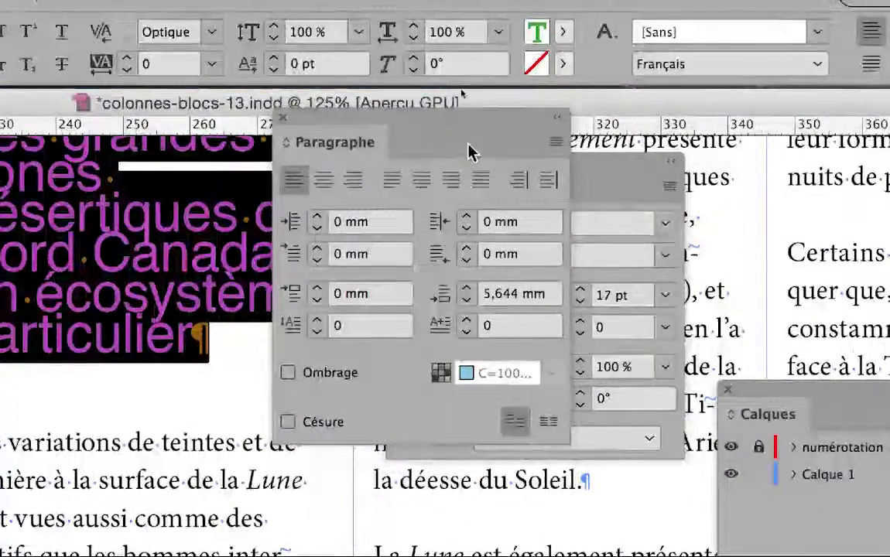
pyautogui.moveTo(469, 150); pyautogui.dragTo(108, 529)
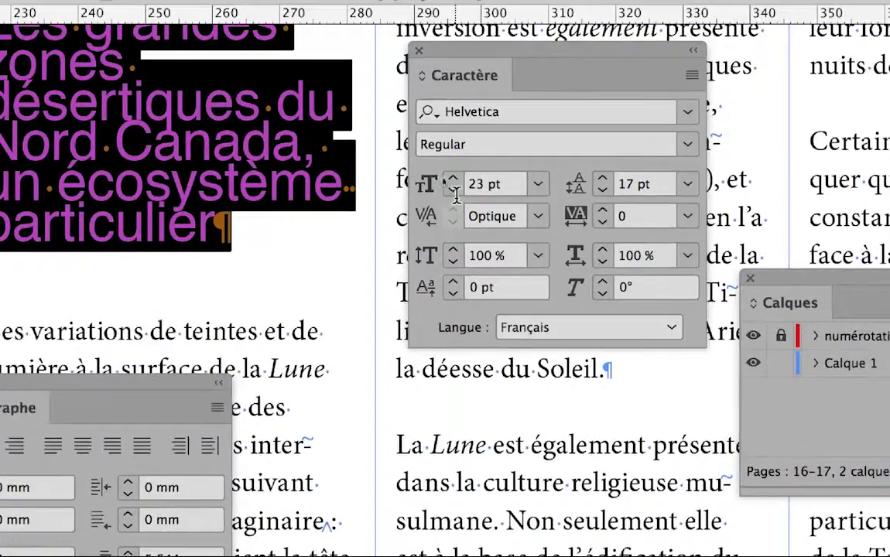
# Increase the title's font size to 33 pt
pyautogui.click(453, 178)
pyautogui.click(453, 178)
pyautogui.click(453, 178)
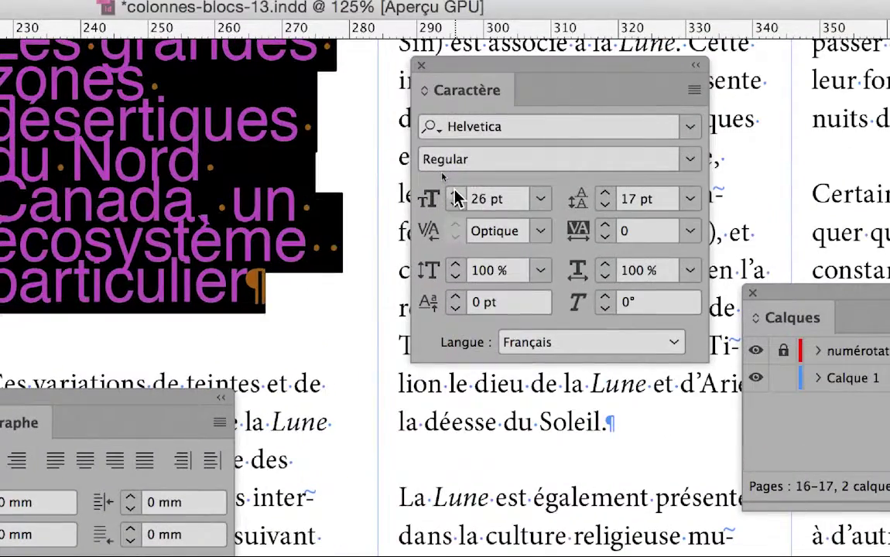
pyautogui.click(453, 178)
pyautogui.click(453, 178)
pyautogui.click(453, 178)
pyautogui.click(452, 178)
pyautogui.click(455, 194)
pyautogui.click(455, 194)
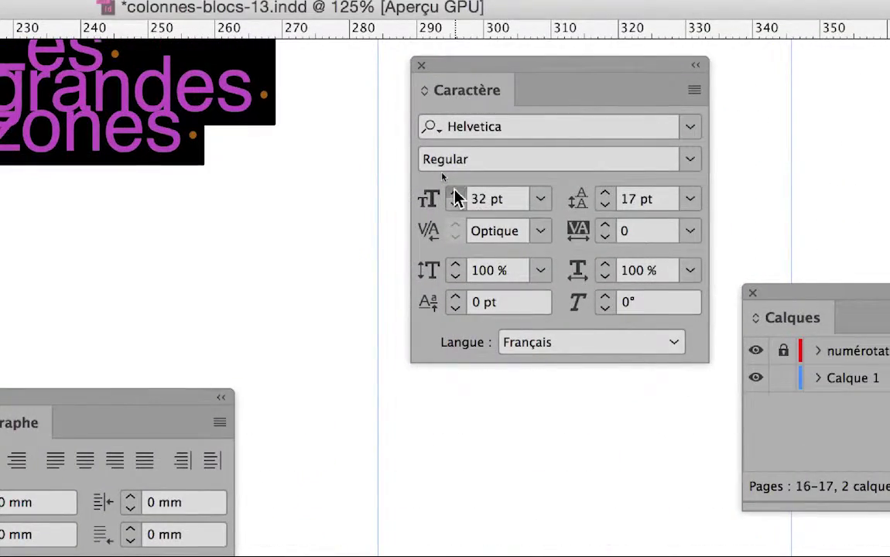
pyautogui.click(456, 193)
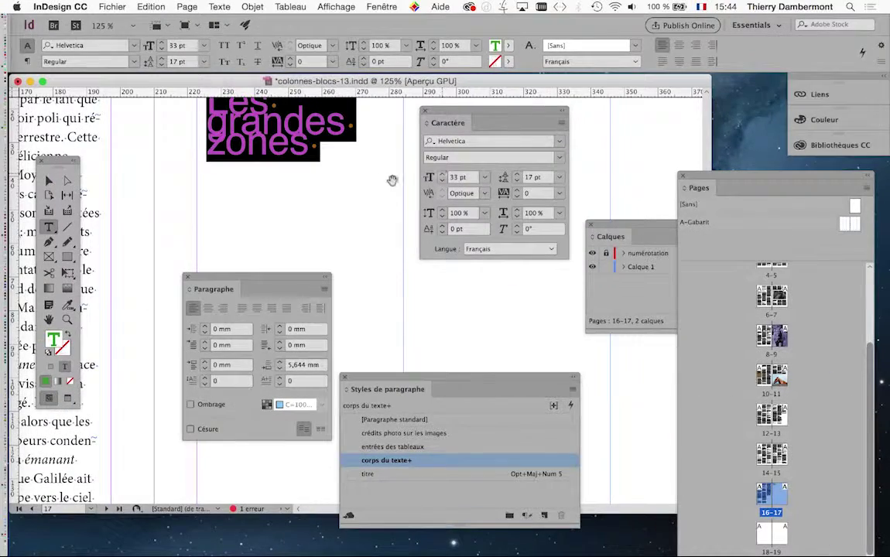
# Reduce the title's font size to 25 pt
pyautogui.click(442, 182)
pyautogui.click(442, 182)
pyautogui.click(441, 182)
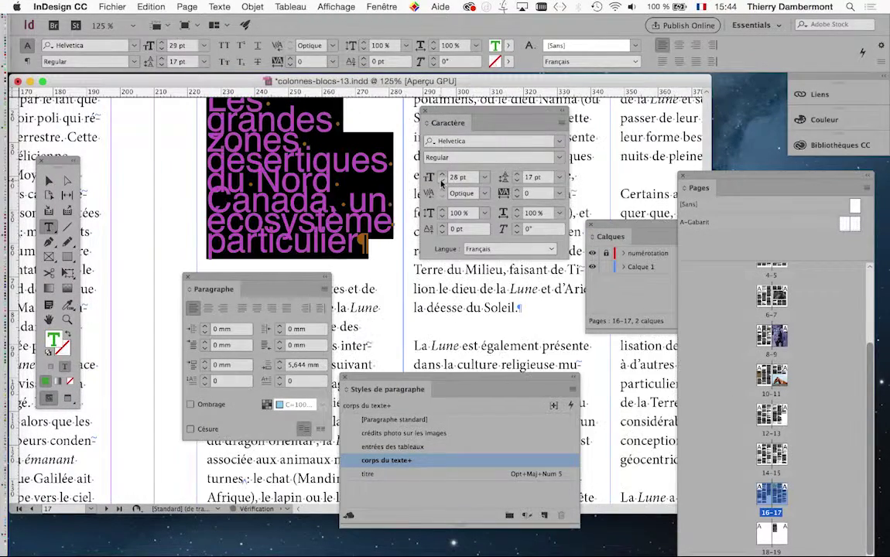
pyautogui.click(442, 182)
pyautogui.click(442, 182)
pyautogui.click(442, 181)
pyautogui.click(442, 182)
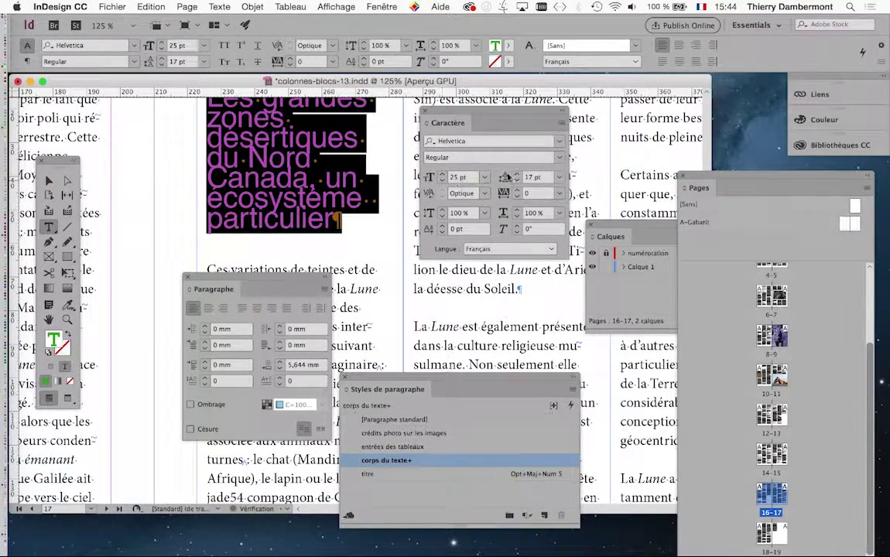
# Increase the title's leading to 24 pt
pyautogui.click(517, 175)
pyautogui.click(517, 175)
pyautogui.click(517, 175)
pyautogui.click(517, 175)
pyautogui.click(517, 174)
pyautogui.click(517, 175)
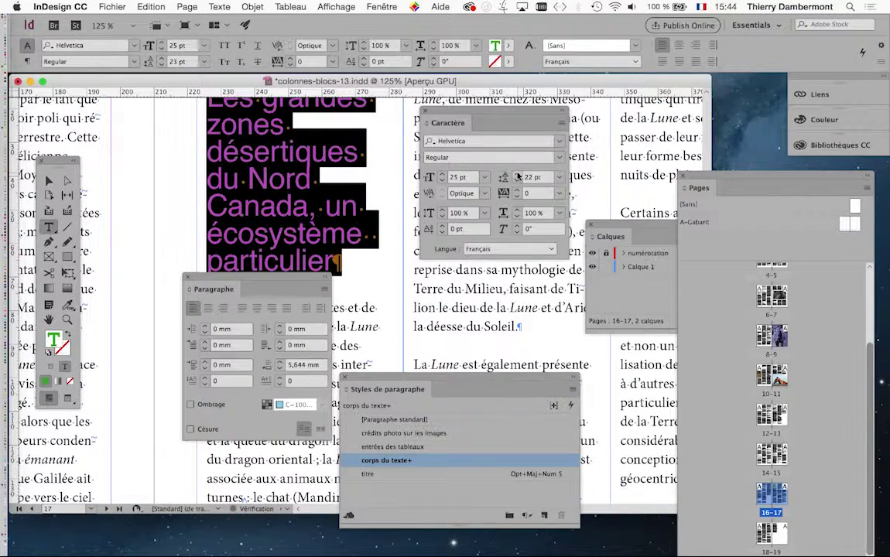
# Move the Character and Paragraph panels away from the title so all of its lines are uncovered
pyautogui.moveTo(473, 112); pyautogui.dragTo(606, 112)
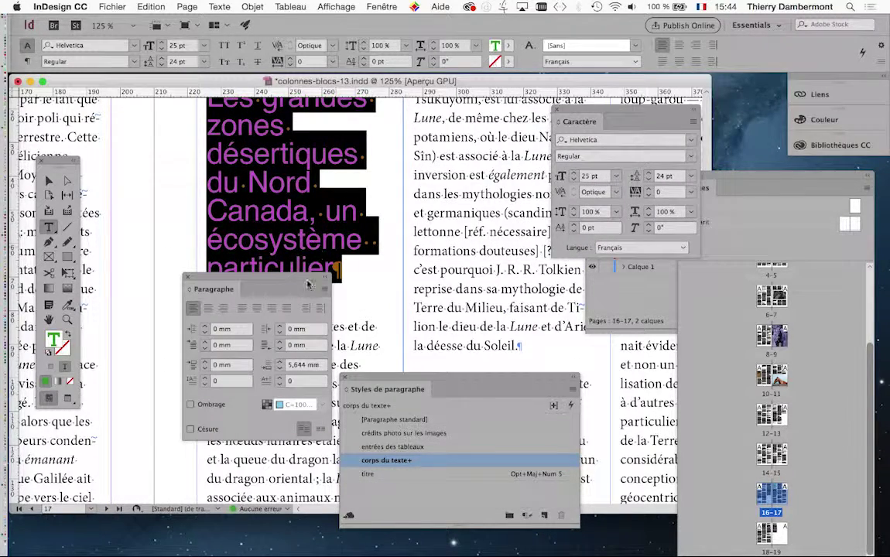
pyautogui.moveTo(309, 283); pyautogui.dragTo(229, 370)
pyautogui.scroll(3, 280, 249)
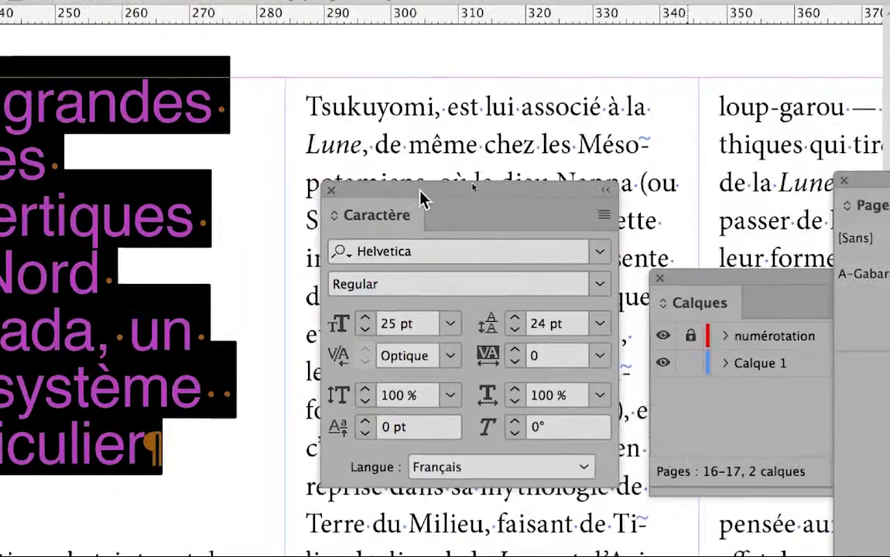
# Increase the title's font size to 31 pt
pyautogui.scroll(-3, 377, 195)
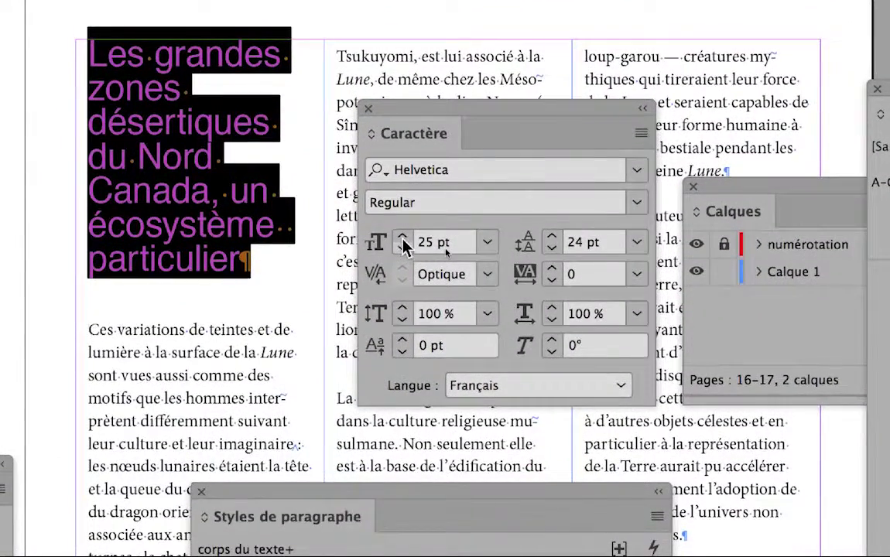
pyautogui.click(402, 239)
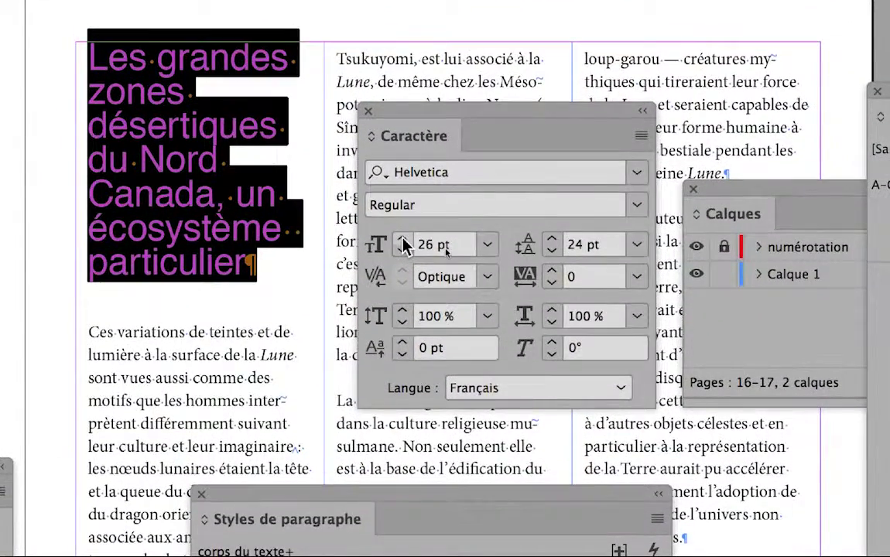
pyautogui.click(402, 238)
pyautogui.click(403, 239)
pyautogui.click(403, 239)
pyautogui.click(402, 239)
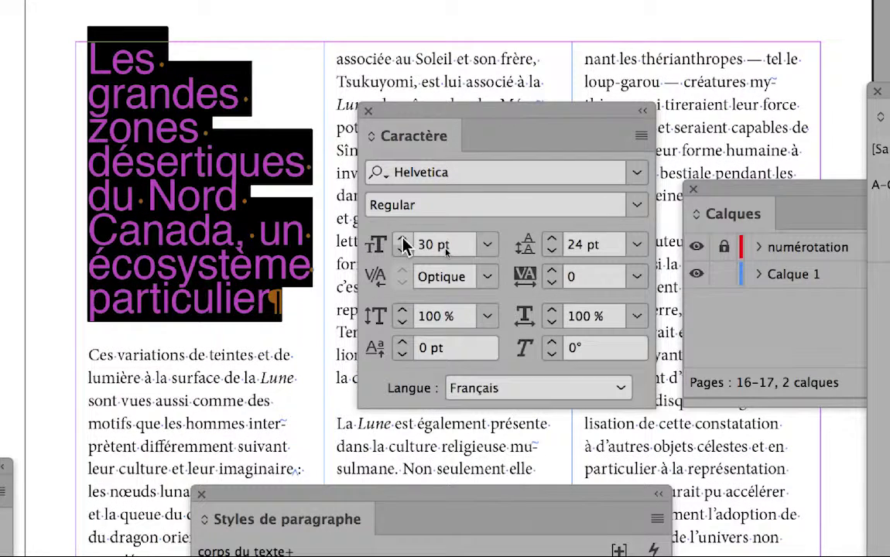
pyautogui.click(402, 239)
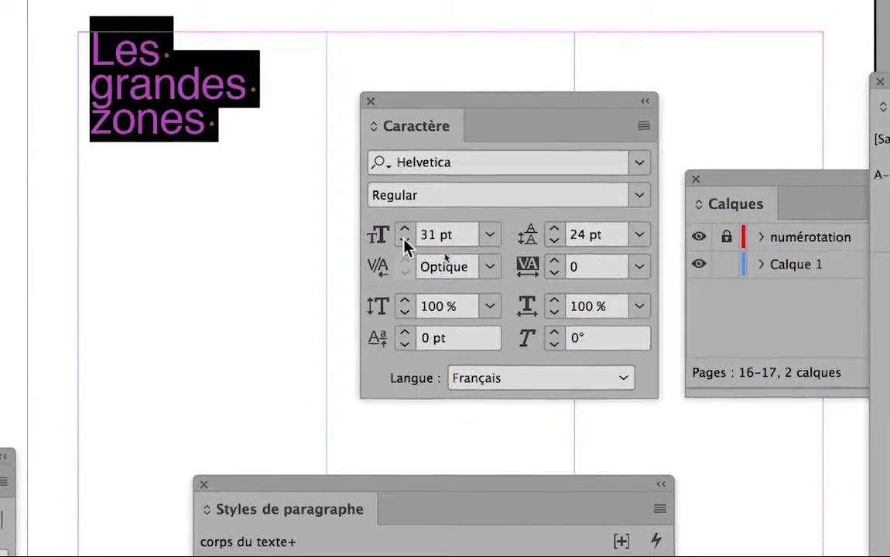
# Bring the title's font size down to 27 pt
pyautogui.click(424, 129)
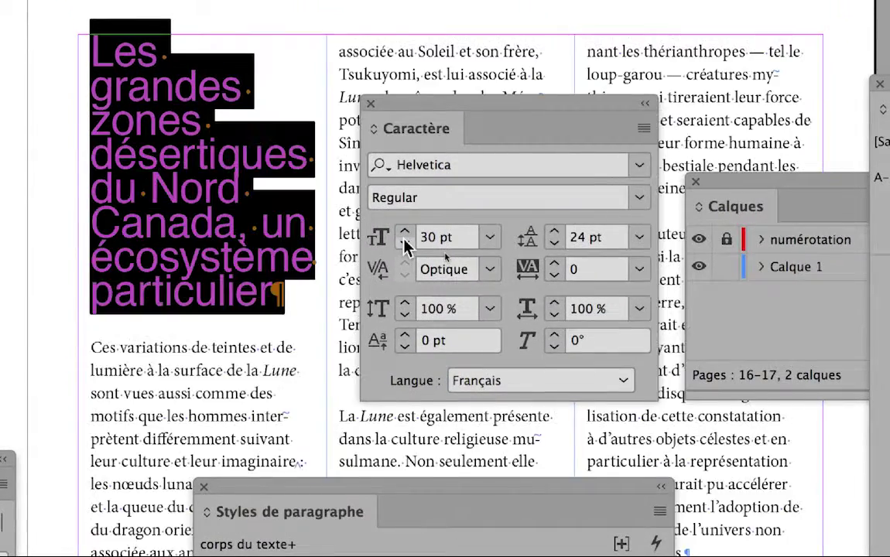
pyautogui.click(404, 244)
pyautogui.click(404, 244)
pyautogui.click(404, 244)
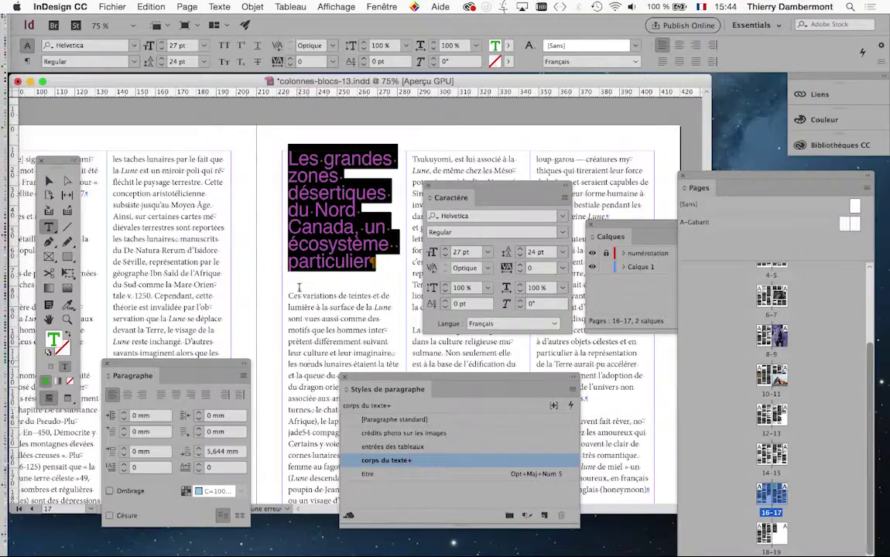
# Place the Paragraph panel beside the title and review the hyphenation settings of the title paragraph
pyautogui.click(219, 6)
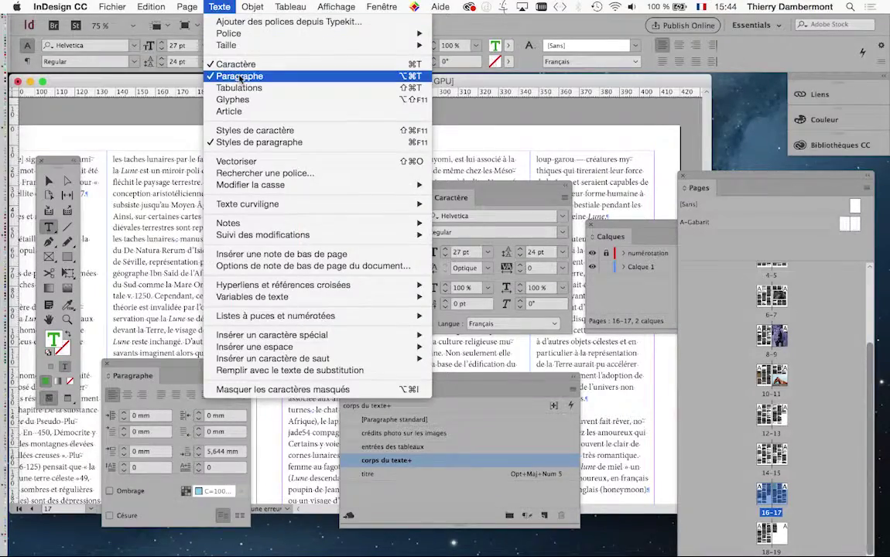
pyautogui.click(232, 78)
pyautogui.click(219, 6)
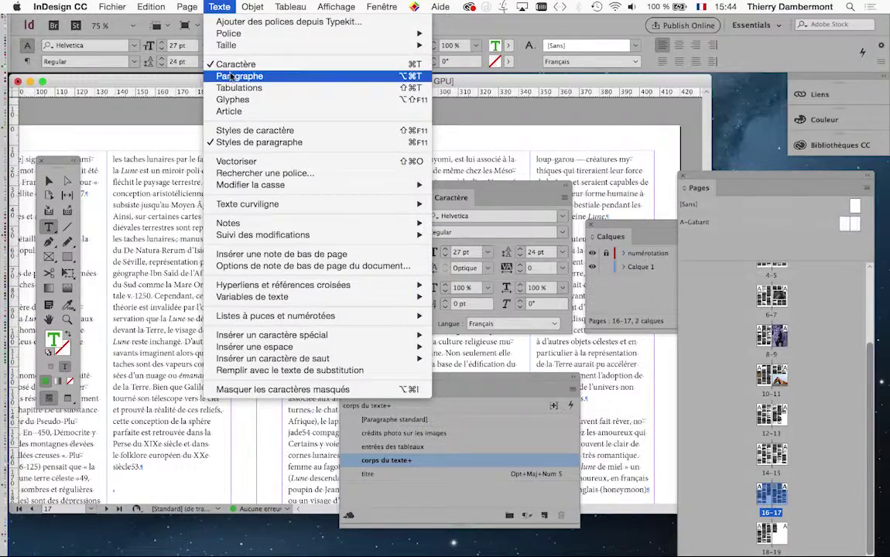
pyautogui.click(232, 76)
pyautogui.moveTo(191, 369); pyautogui.dragTo(194, 123)
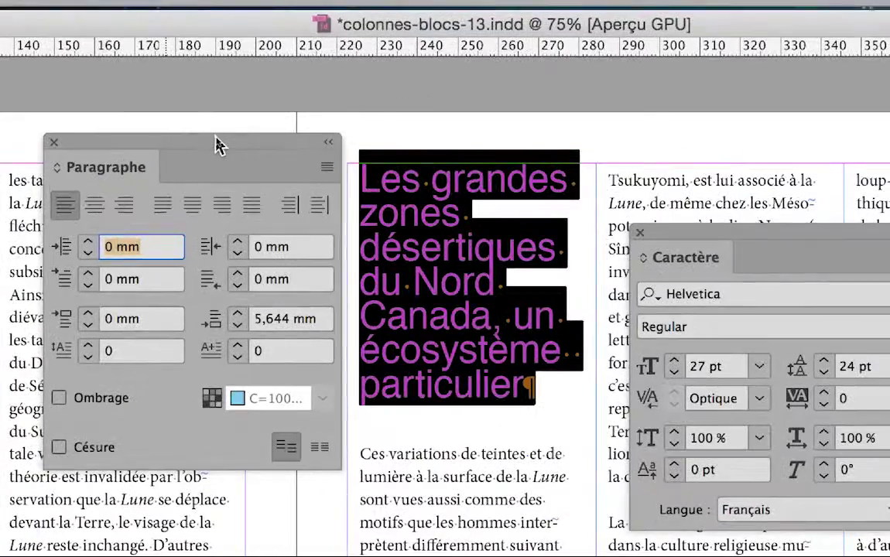
pyautogui.click(326, 166)
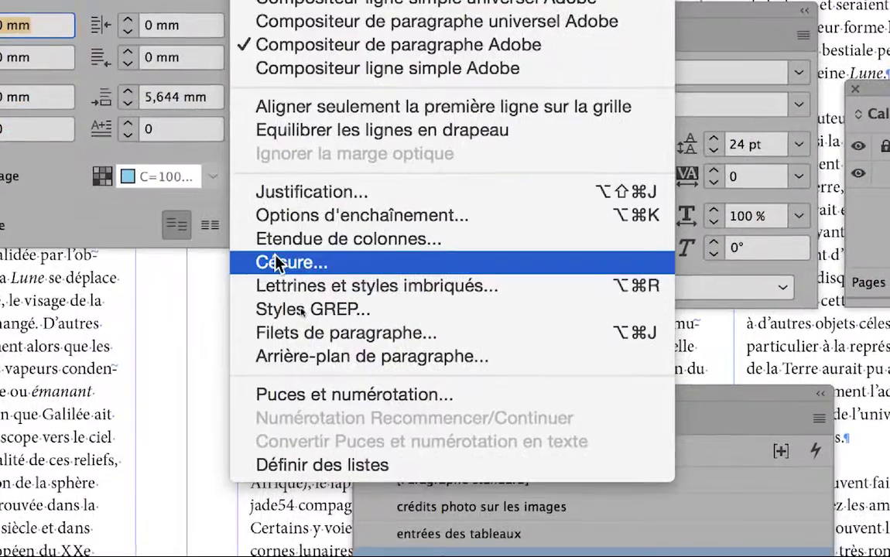
pyautogui.click(262, 366)
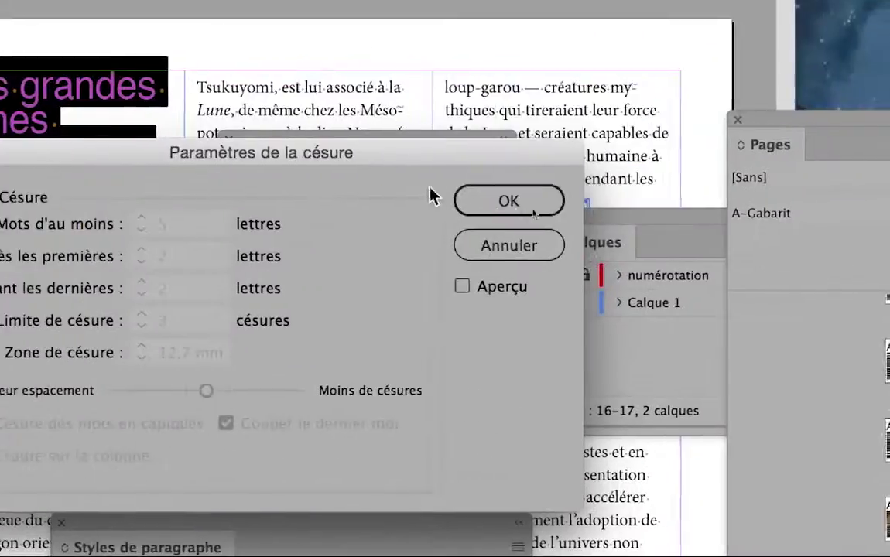
pyautogui.click(768, 175)
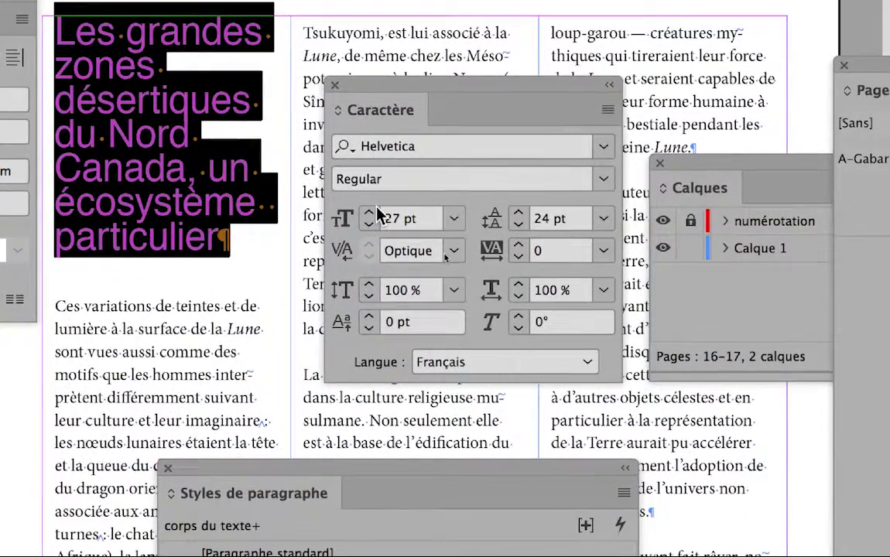
# Reduce the title's font size to 24 pt
pyautogui.click(500, 297)
pyautogui.click(375, 226)
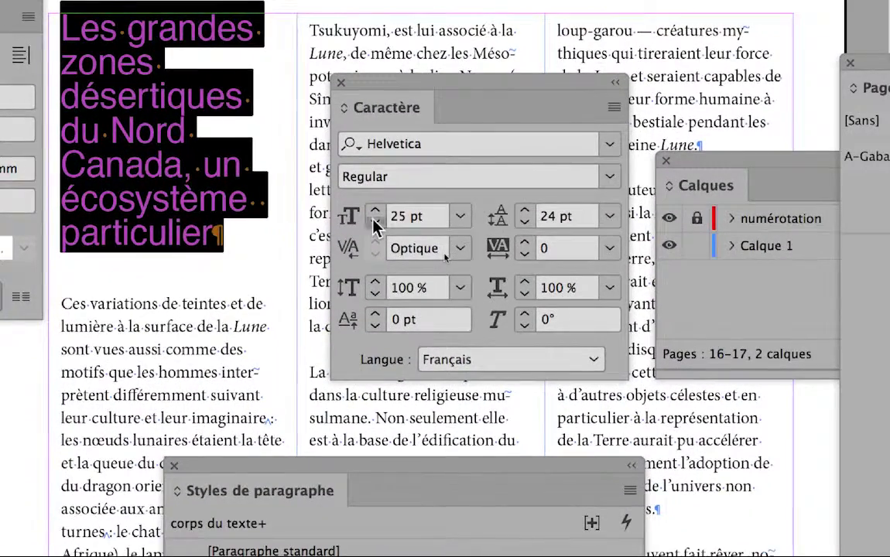
pyautogui.click(375, 226)
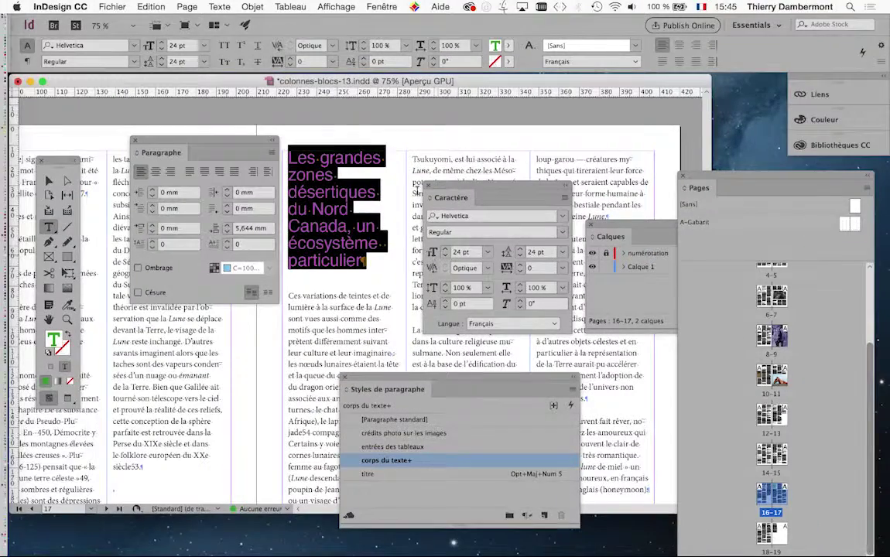
# Close the Character panel, clear the Paragraph panel away from the title and bring the Paragraph Styles panel beside it
pyautogui.click(430, 188)
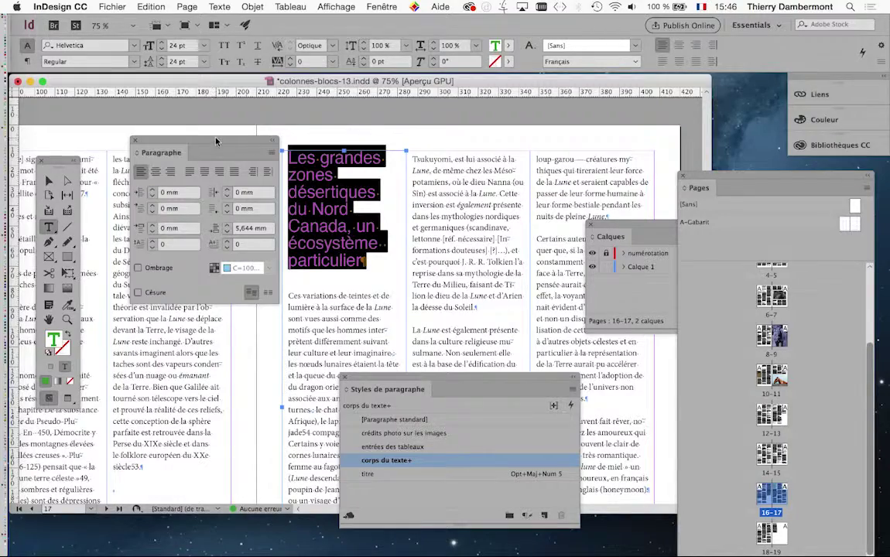
pyautogui.moveTo(217, 142); pyautogui.dragTo(182, 393)
pyautogui.moveTo(396, 383); pyautogui.dragTo(471, 122)
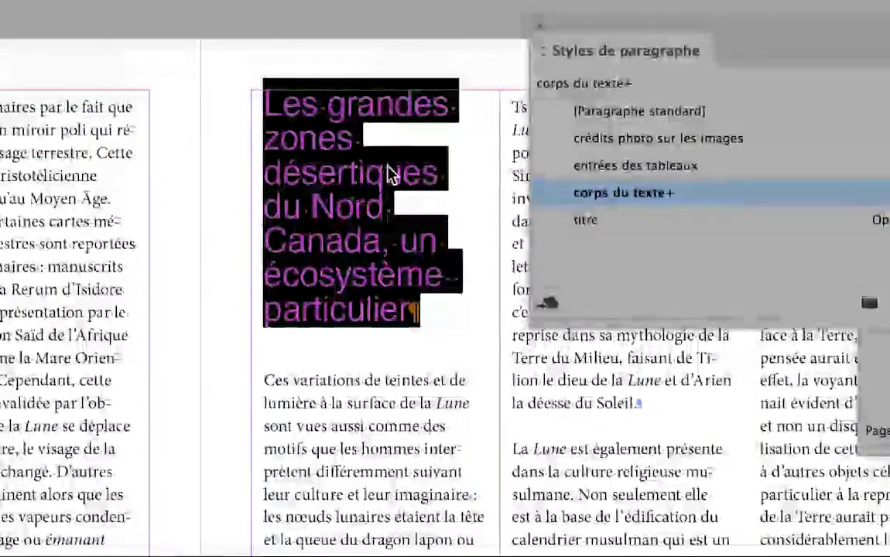
# Place the insertion point inside the title paragraph and bring the Paragraph Styles panel closer to it
pyautogui.click(364, 241)
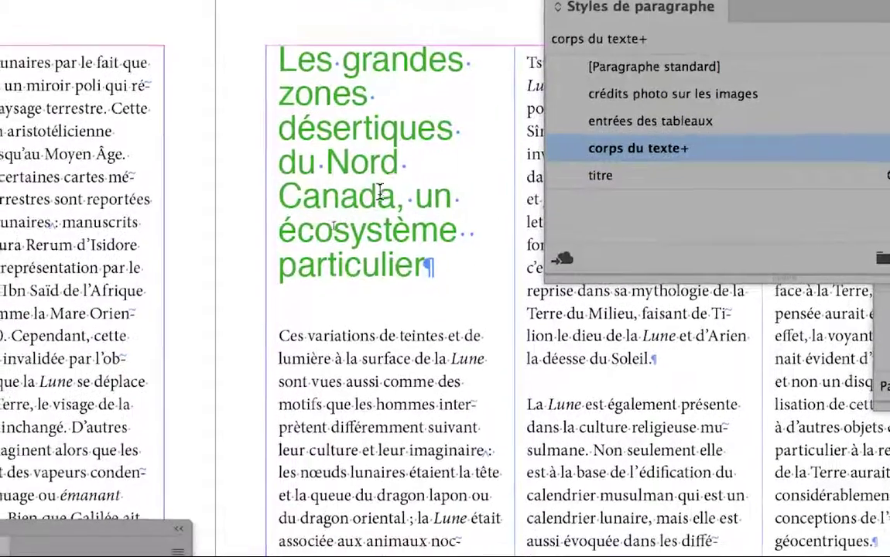
pyautogui.click(388, 121)
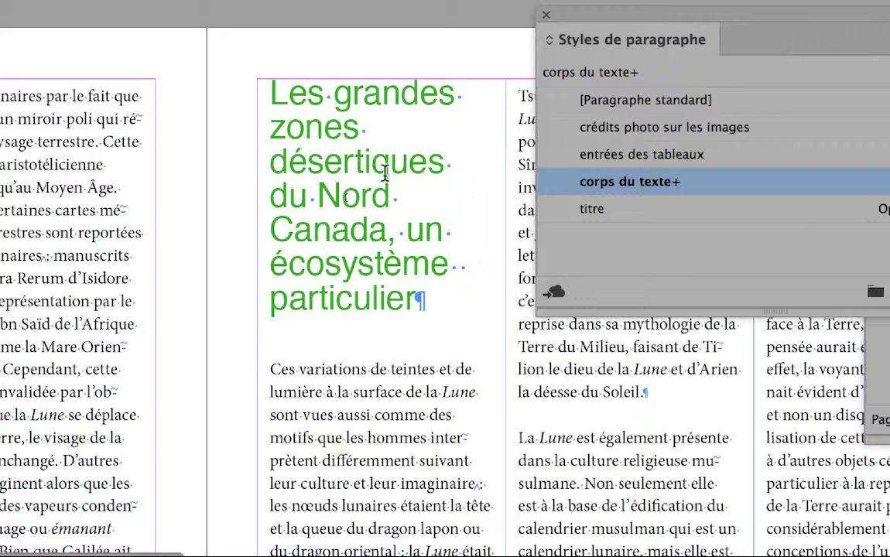
pyautogui.hotkey('ctrl', 'Home')
pyautogui.hotkey('shift', 'Right')
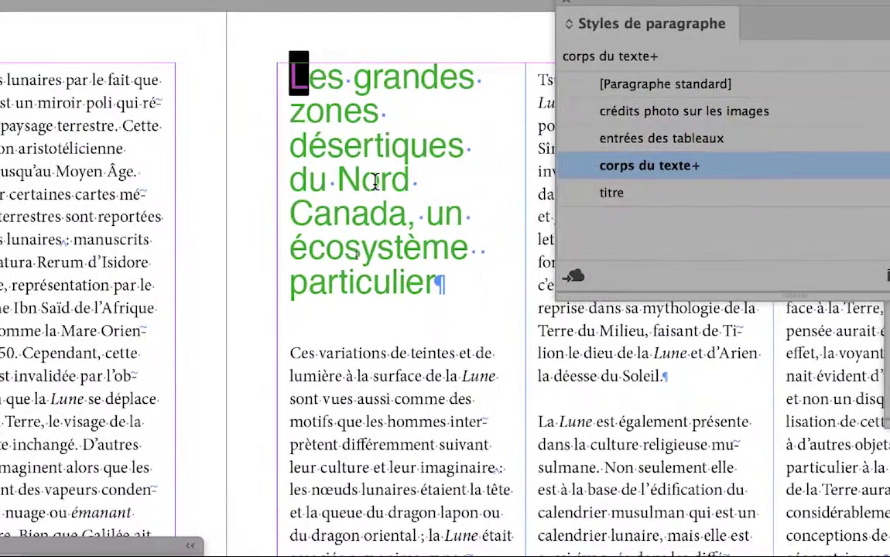
pyautogui.hotkey('ctrl', 'shift', 'Down')
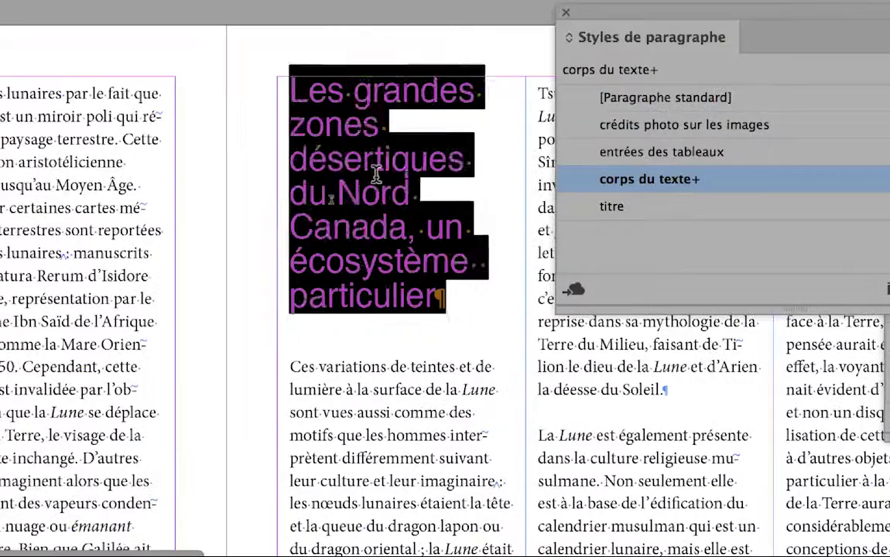
pyautogui.click(375, 172)
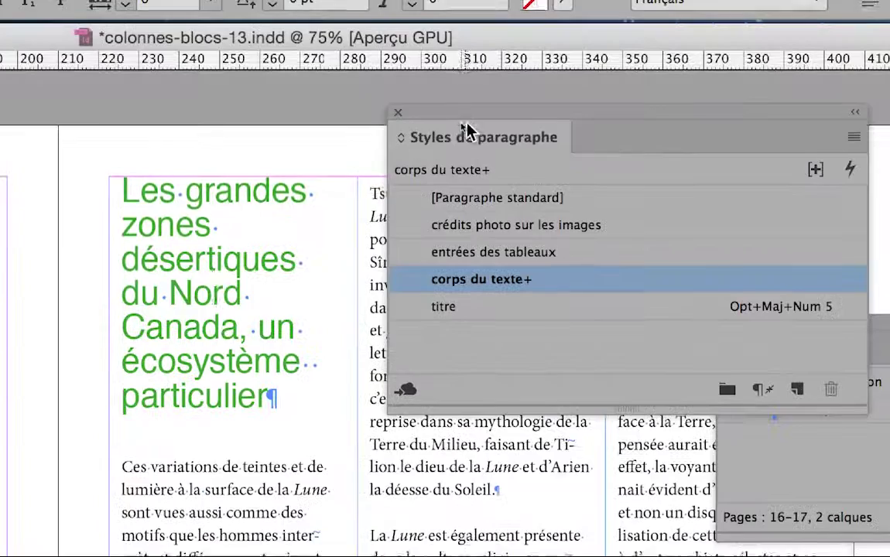
pyautogui.moveTo(466, 117); pyautogui.dragTo(418, 128)
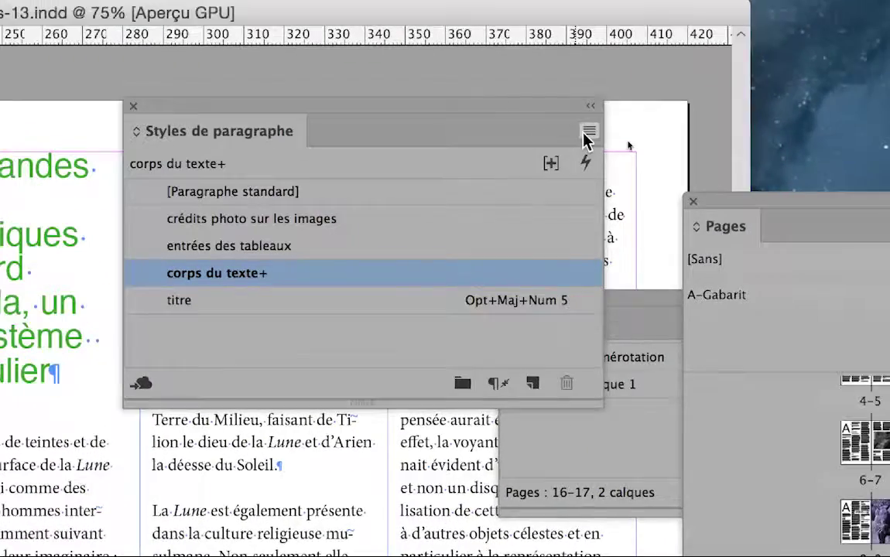
# Start a new paragraph style from the formatted title and name it "grand titre"
pyautogui.click(655, 125)
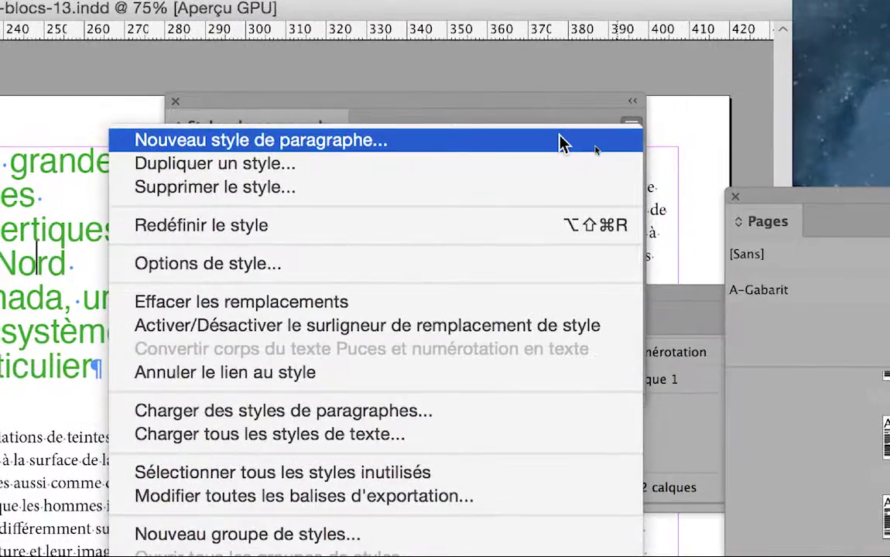
pyautogui.click(519, 149)
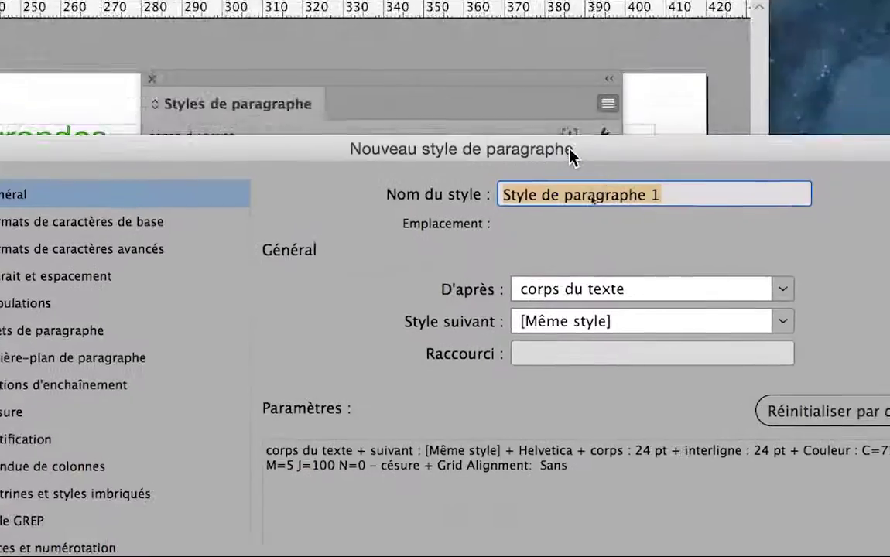
pyautogui.moveTo(570, 155); pyautogui.dragTo(507, 292)
pyautogui.moveTo(550, 201); pyautogui.dragTo(508, 285)
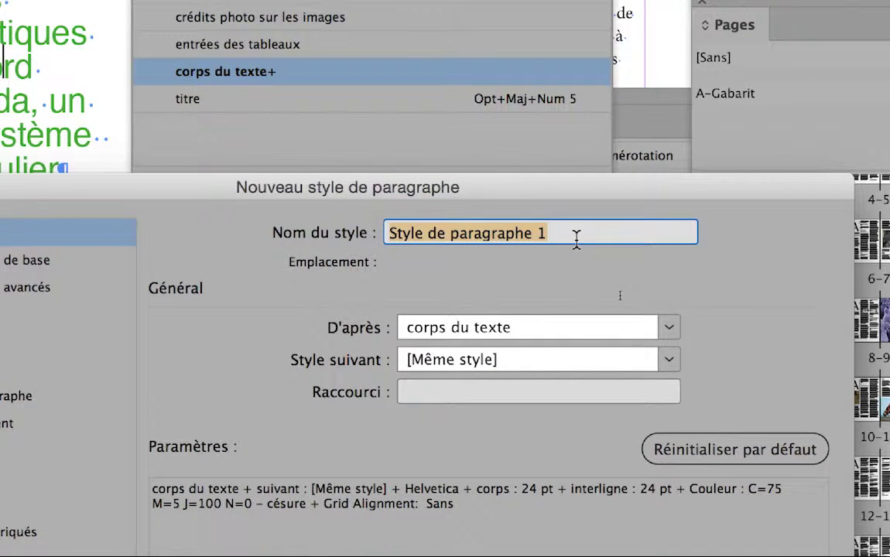
pyautogui.write('grand')
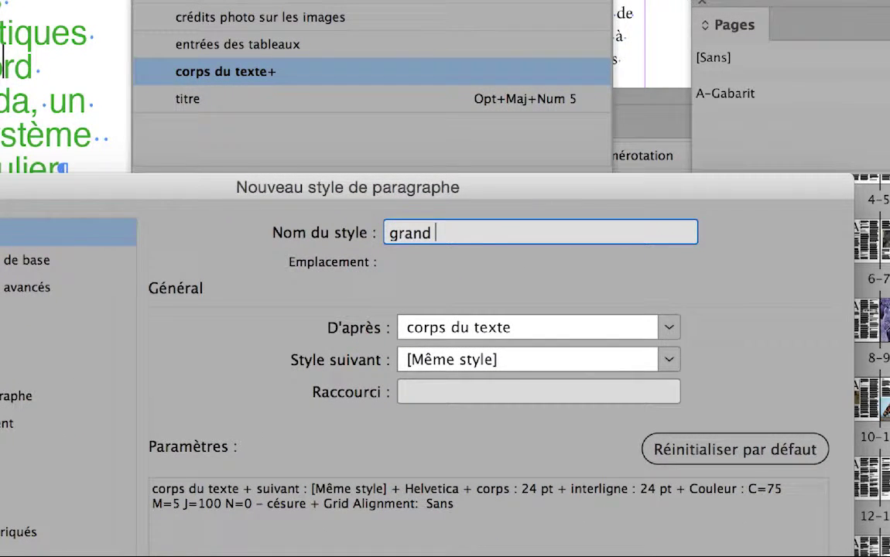
pyautogui.write(' titre')
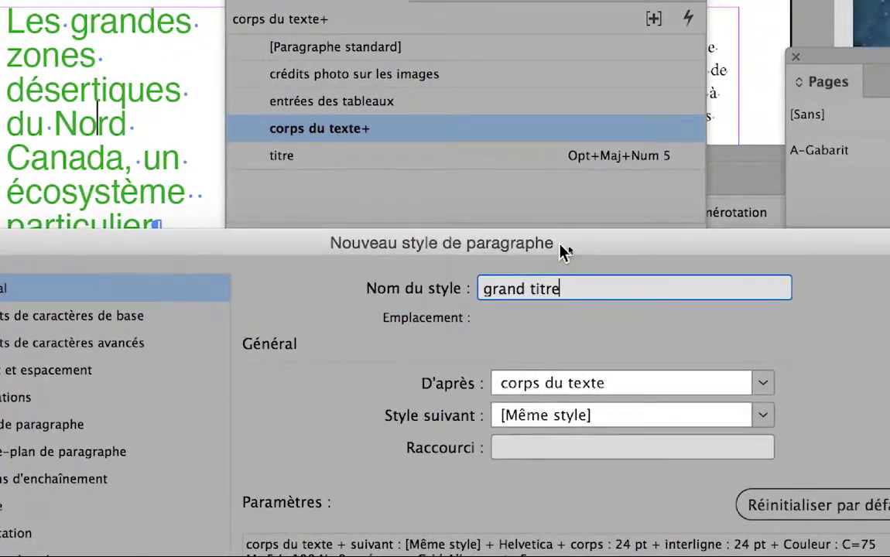
# Base the grand titre style on [Aucun style] and create it with the style applied to the selection
pyautogui.moveTo(568, 241); pyautogui.dragTo(591, 127)
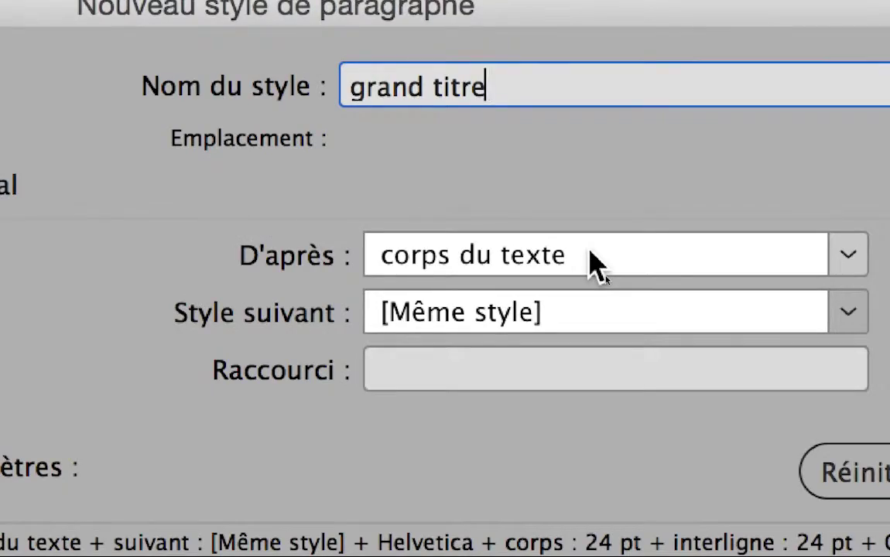
pyautogui.click(592, 257)
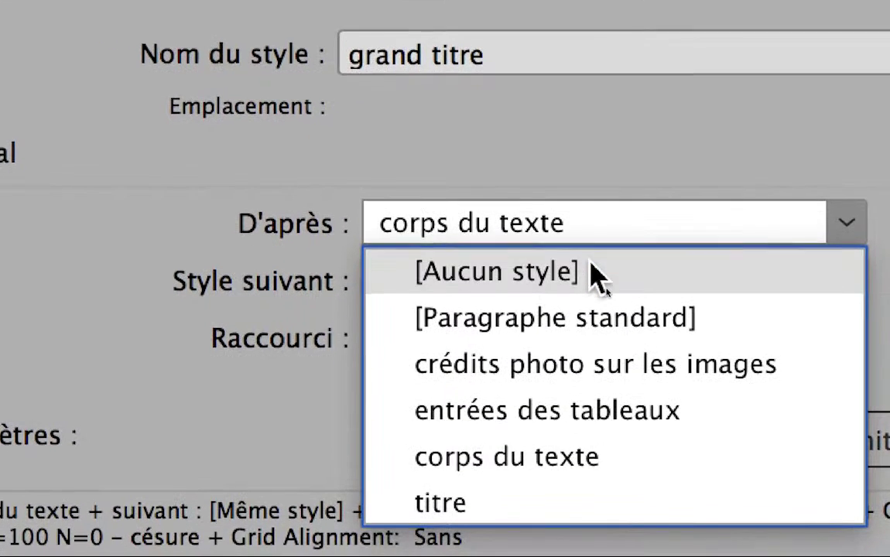
pyautogui.click(596, 307)
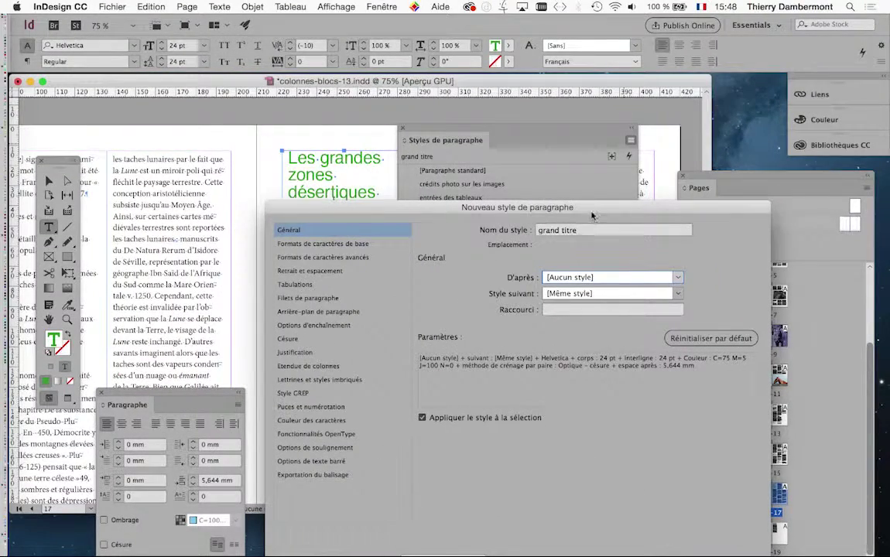
pyautogui.moveTo(593, 215); pyautogui.dragTo(658, 225)
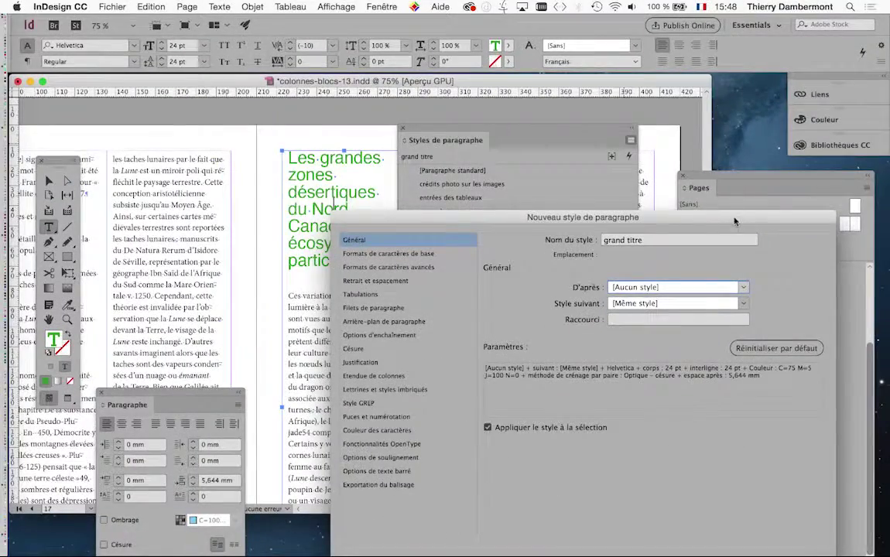
pyautogui.click(725, 500)
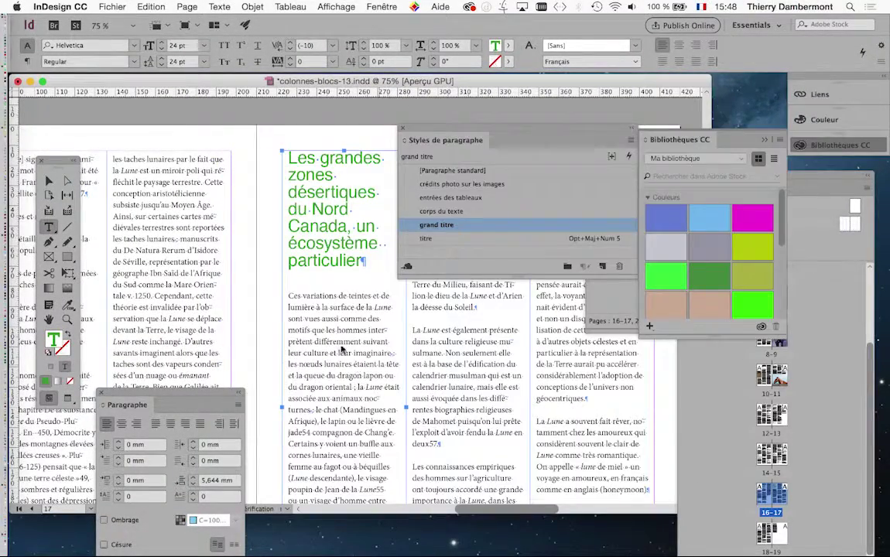
# Deselect the text frame and place the insertion point back in the title to check its applied paragraph style
pyautogui.click(48, 180)
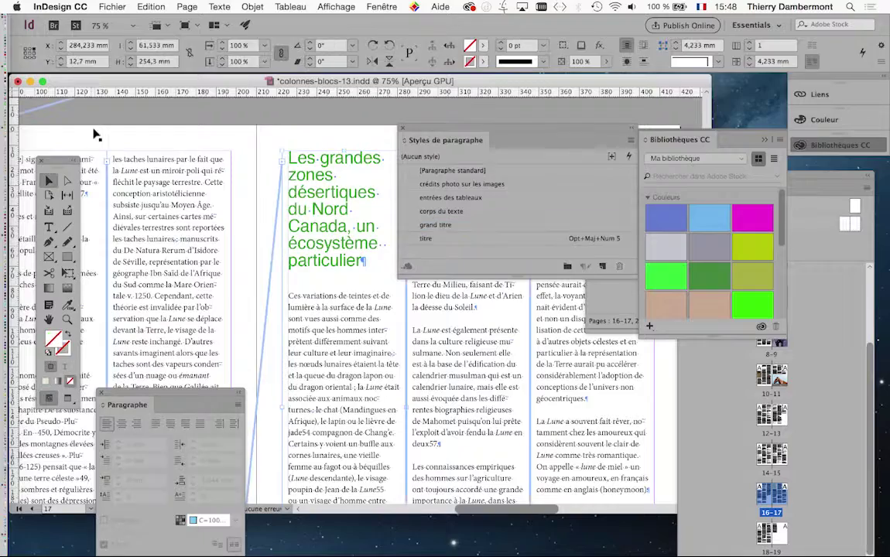
pyautogui.click(94, 136)
pyautogui.doubleClick(338, 194)
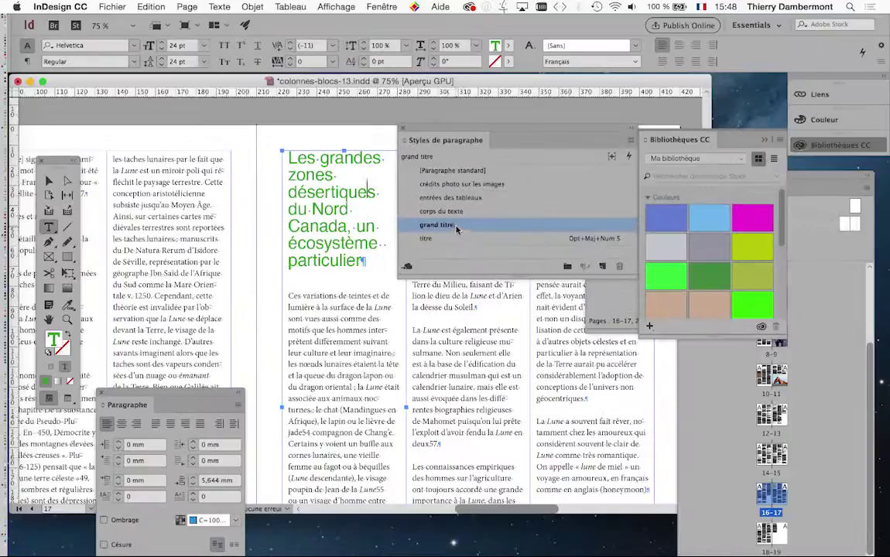
# Add the paragraph "Exemple de grand titre ici!" after "rend témoignage." on page 18 and apply the grand titre style to it
pyautogui.scroll(-10, 248, 255)
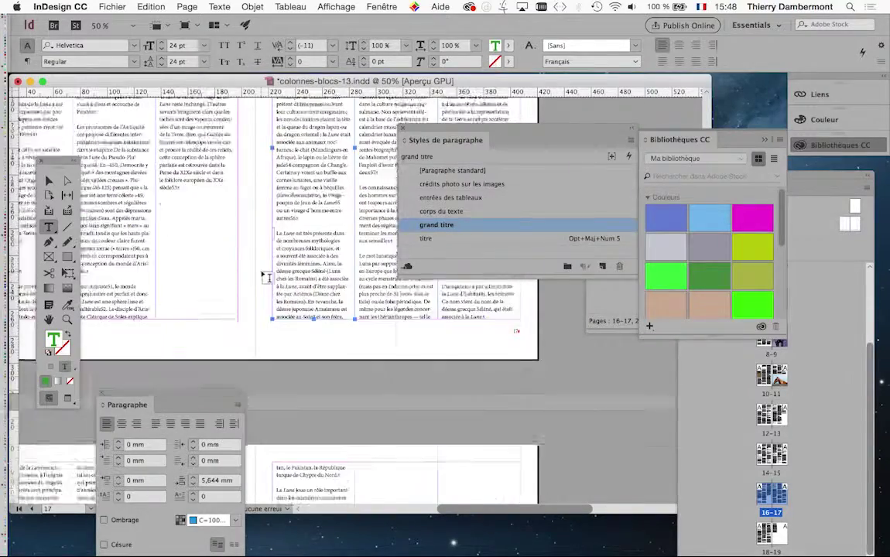
pyautogui.press('super+minus')
pyautogui.press('super+1')
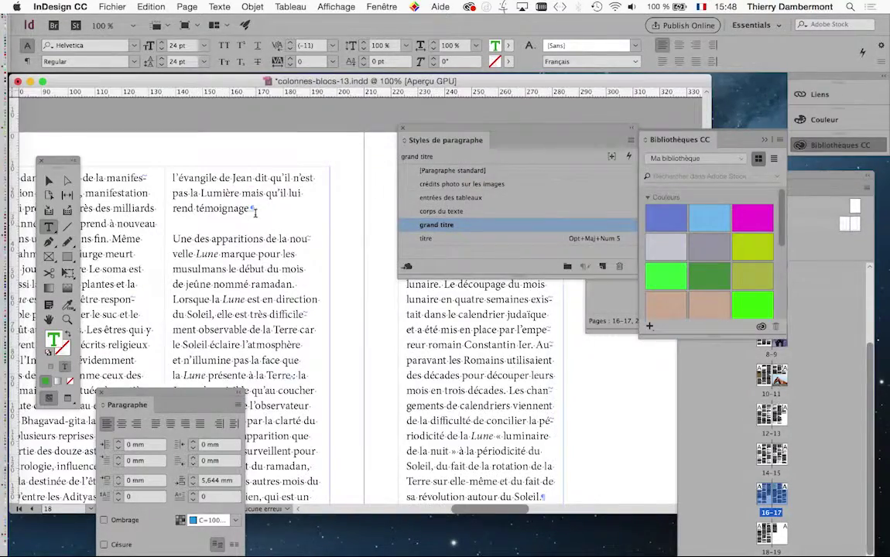
pyautogui.click(253, 210)
pyautogui.press('super+equal')
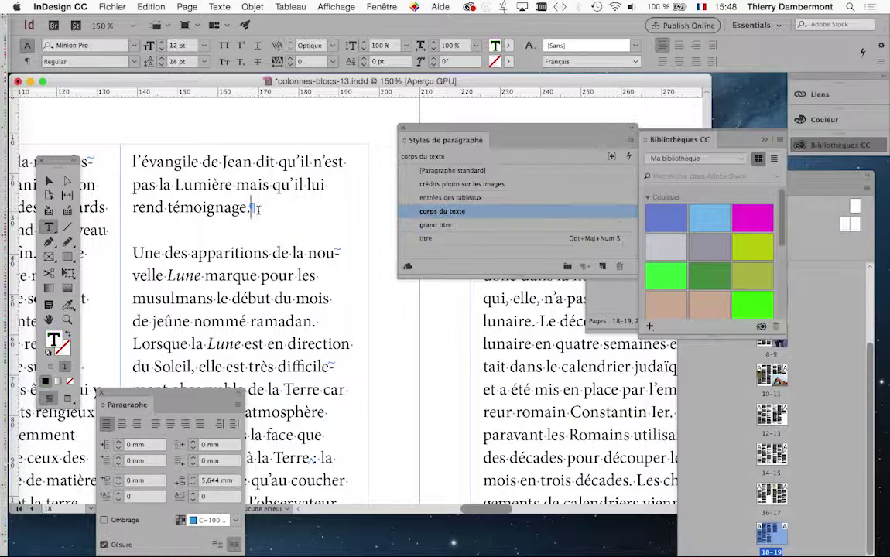
pyautogui.press('Return')
pyautogui.write('Exe')
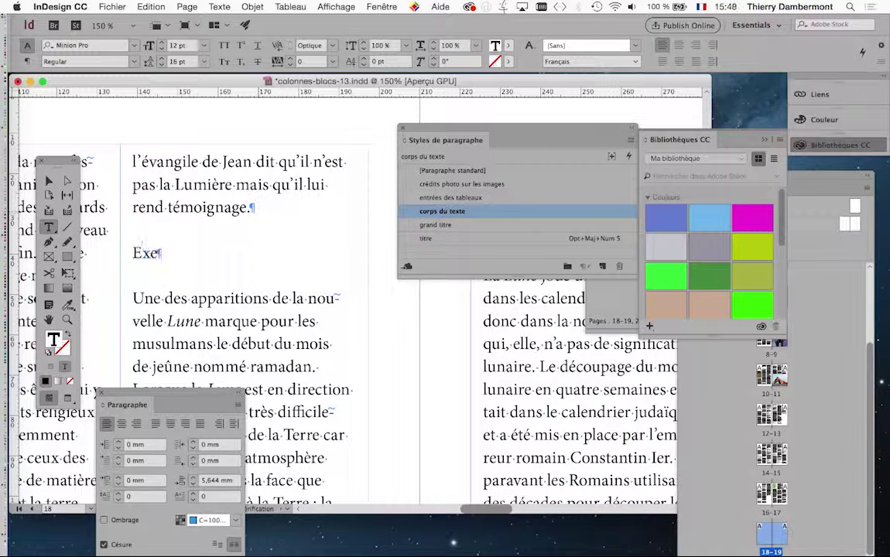
pyautogui.write('mple de grand tit')
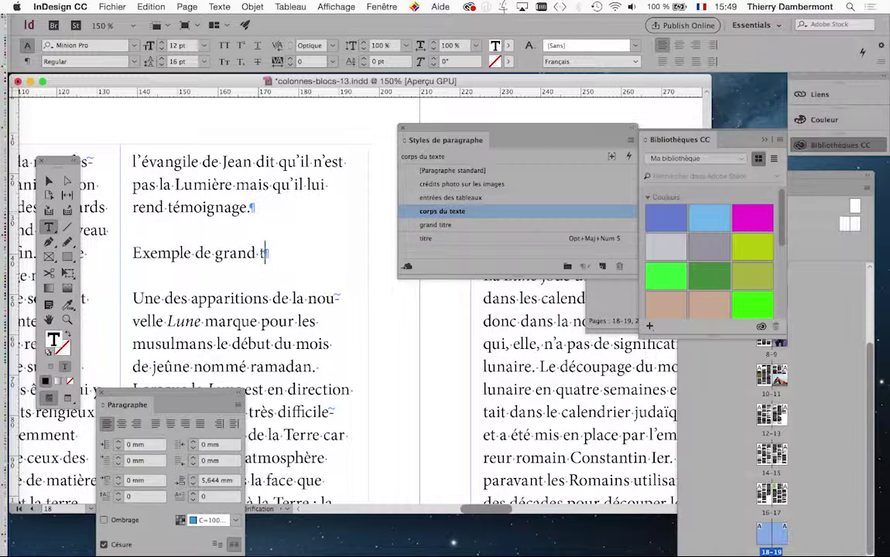
pyautogui.write('re ici!')
pyautogui.click(435, 225)
# Insert an odd page break (Saut de page impaire) before the title "Exemple de grand titre ici!" and view the whole 18-19 spread
pyautogui.rightClick(130, 266)
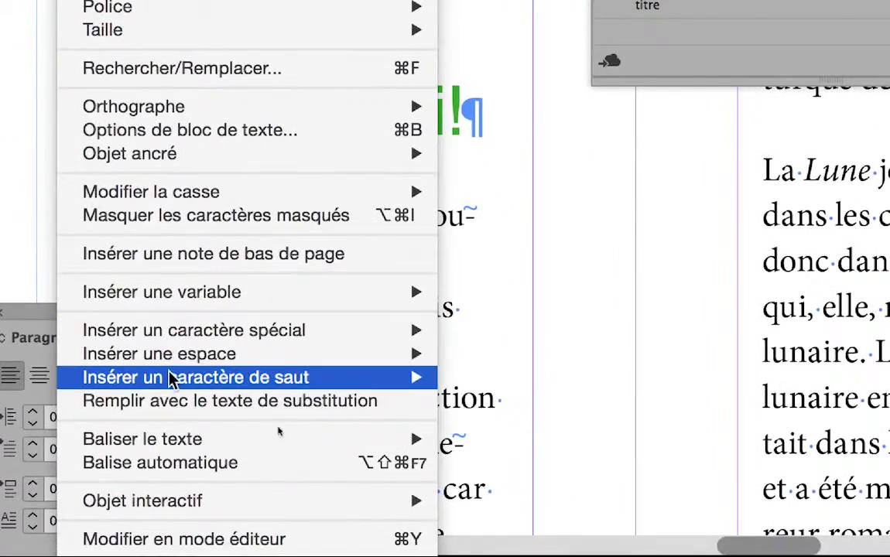
pyautogui.moveTo(171, 378)
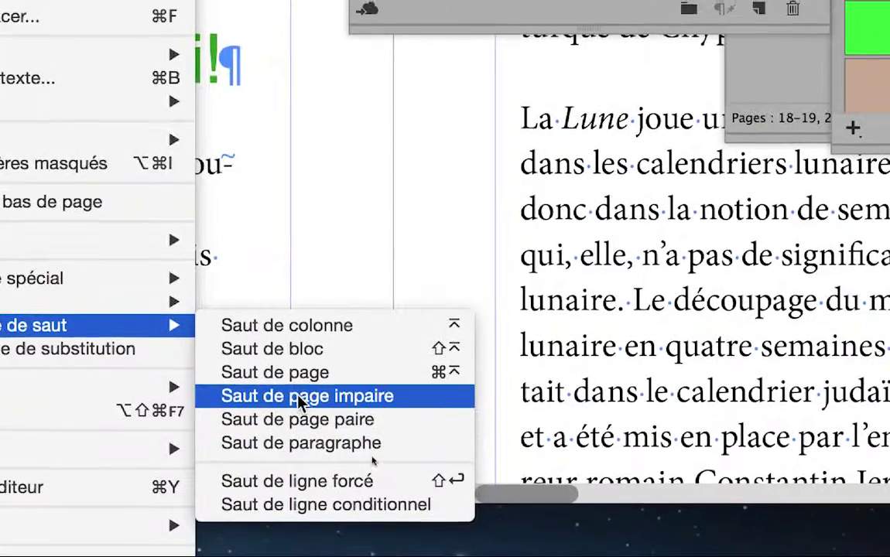
pyautogui.click(302, 398)
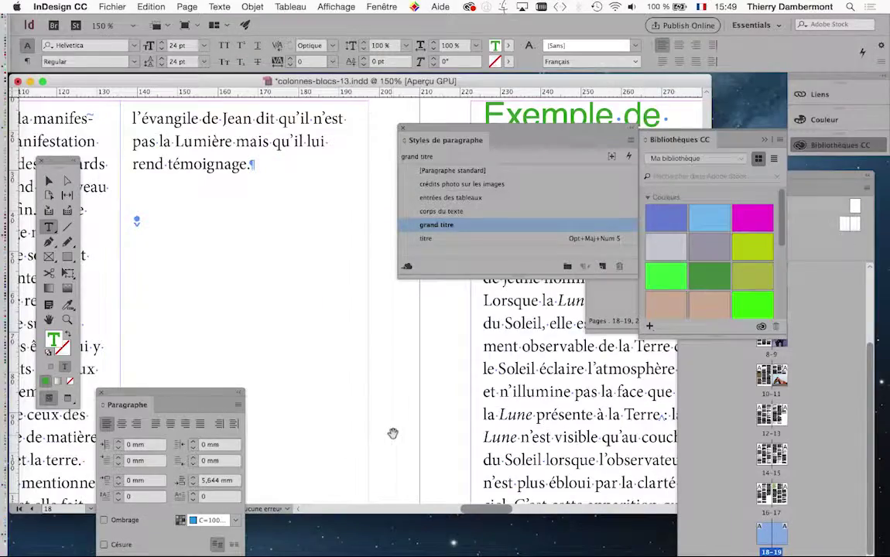
pyautogui.scroll(5, 330, 368)
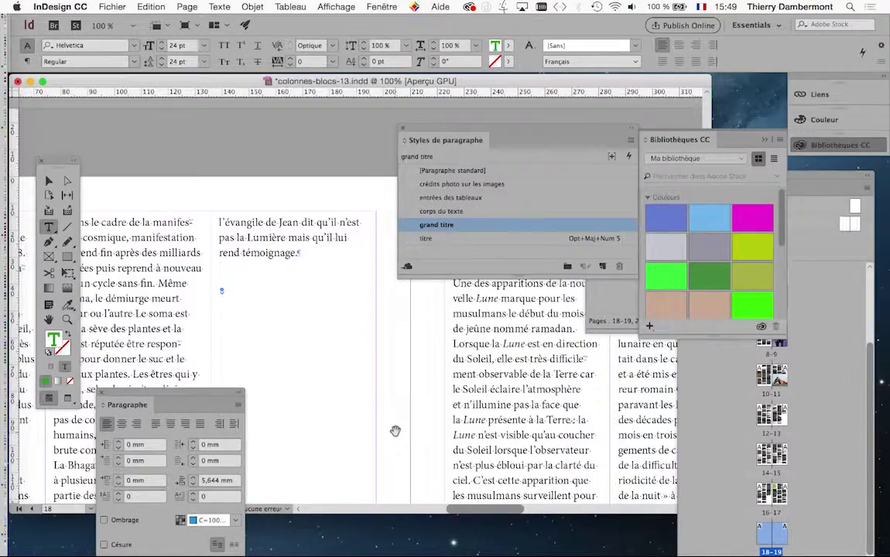
pyautogui.scroll(2, 395, 431)
pyautogui.press('super+minus')
pyautogui.press('super+minus')
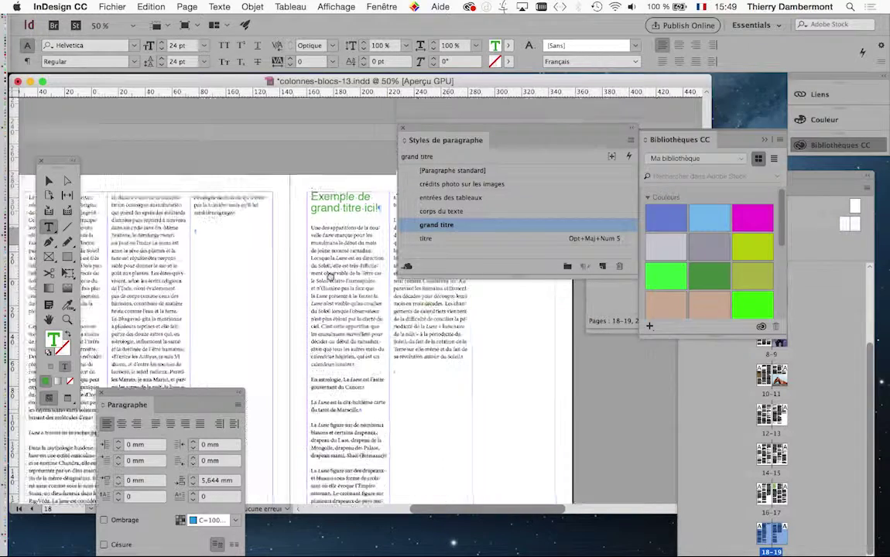
# Clear away the Paragraphe, Styles de paragraphe, Bibliothèques CC, Pages and Calques panels and place the insertion point in the green title on page 19
pyautogui.click(101, 395)
pyautogui.click(402, 128)
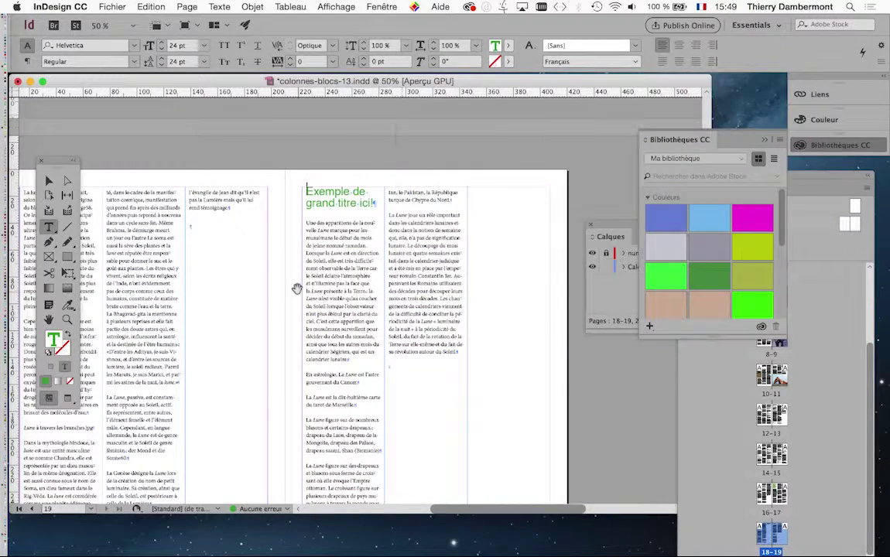
pyautogui.moveTo(296, 290); pyautogui.dragTo(384, 252)
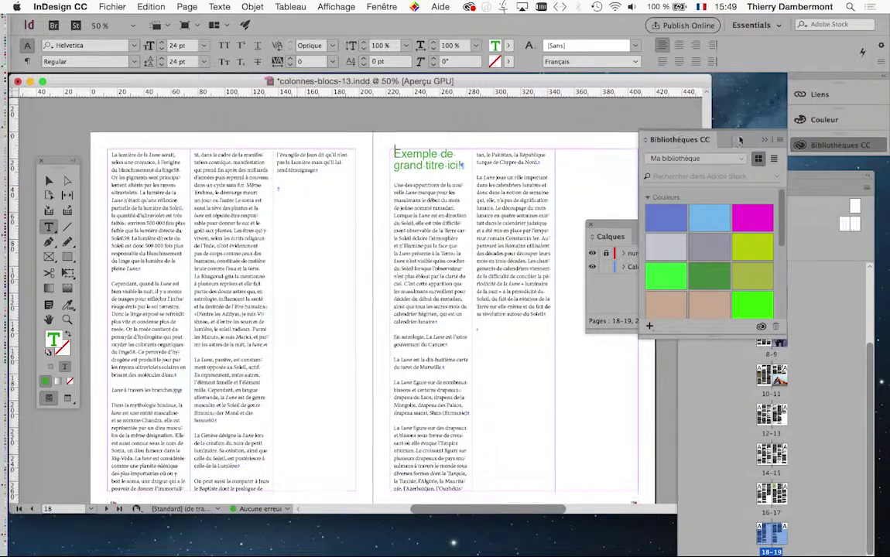
pyautogui.click(763, 141)
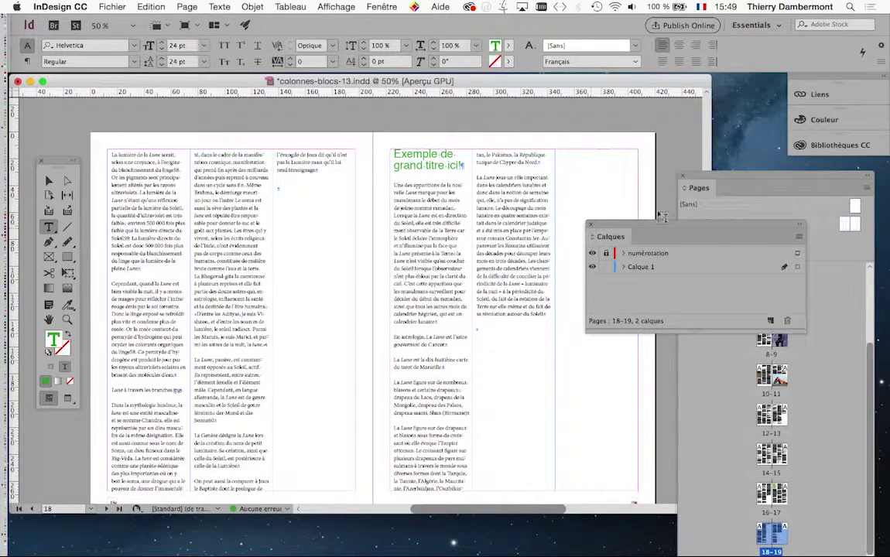
pyautogui.click(684, 179)
pyautogui.click(591, 225)
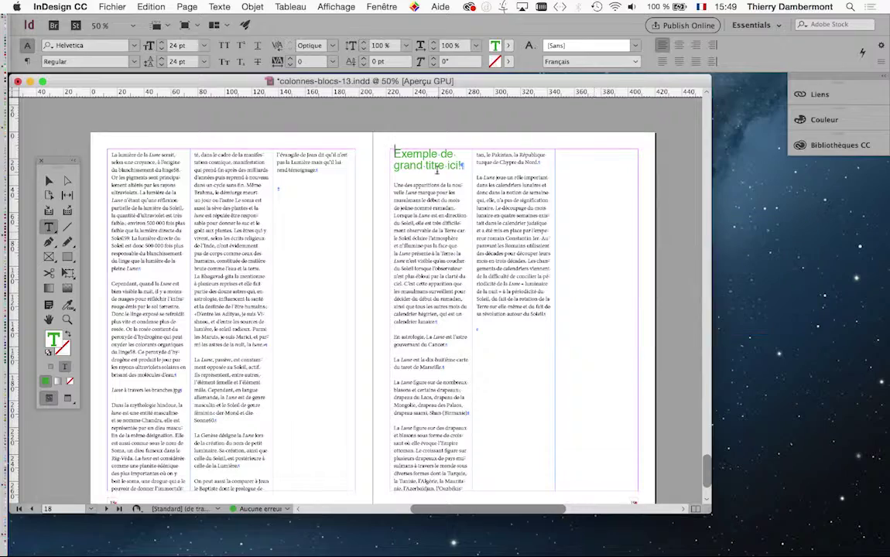
pyautogui.click(427, 159)
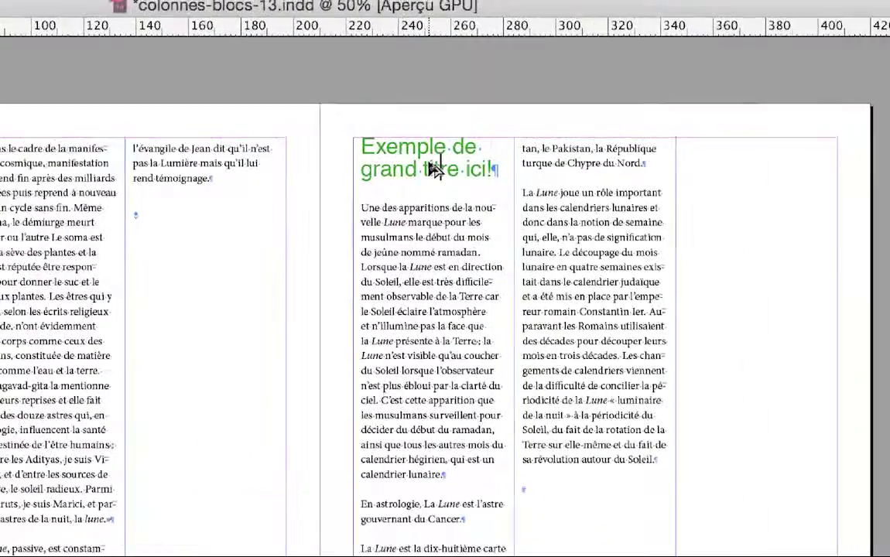